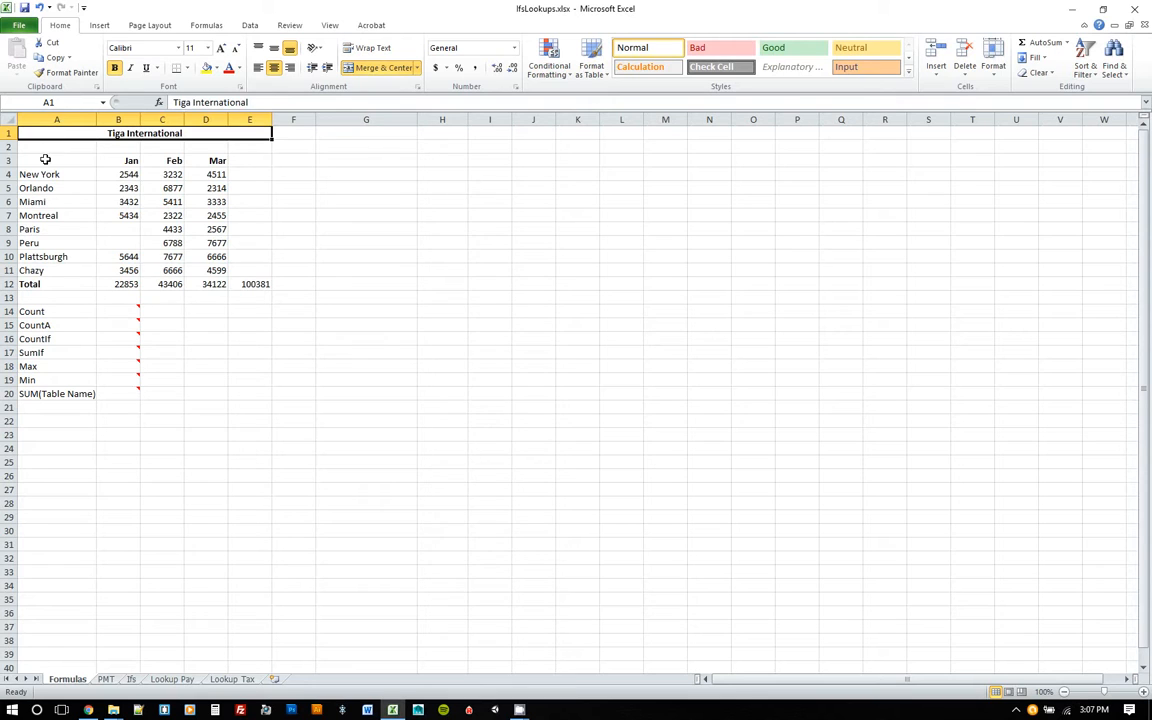
- Examine the monthly figures in A3:E12, the total formulas in row 12, and the function labels in A14:A20
{"action": "left_click_drag", "start_coordinate": [44, 160], "coordinate": [248, 285]}
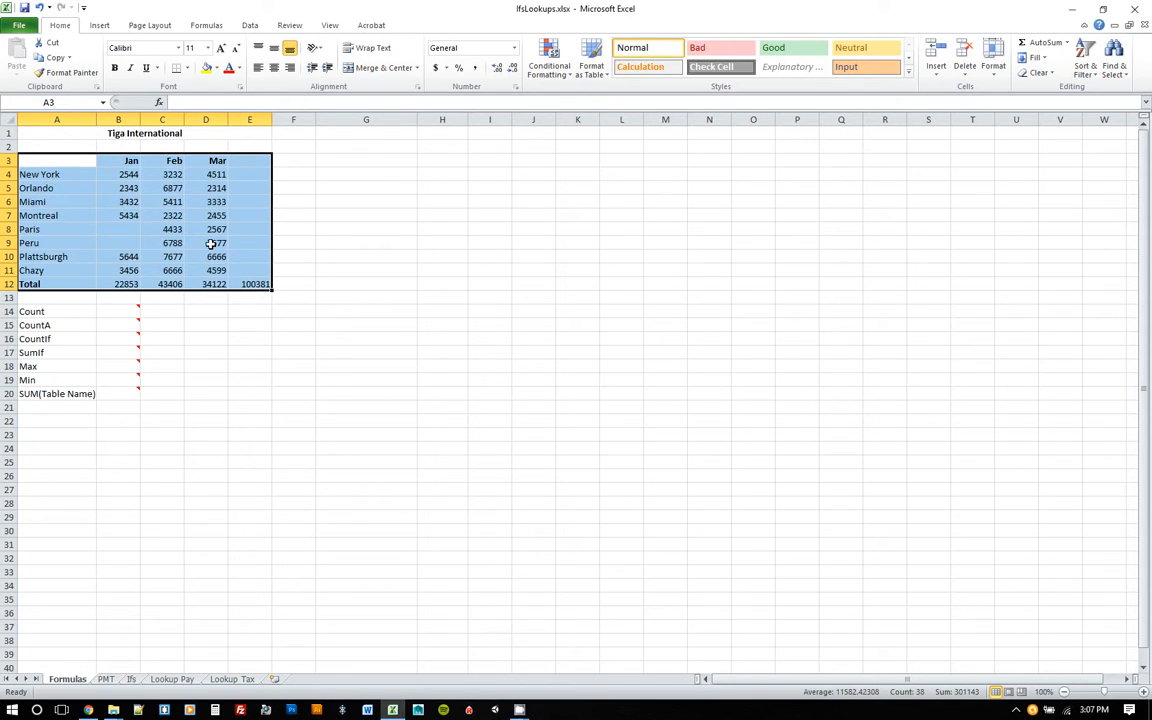
{"action": "left_click", "coordinate": [131, 284]}
{"action": "left_click", "coordinate": [163, 284]}
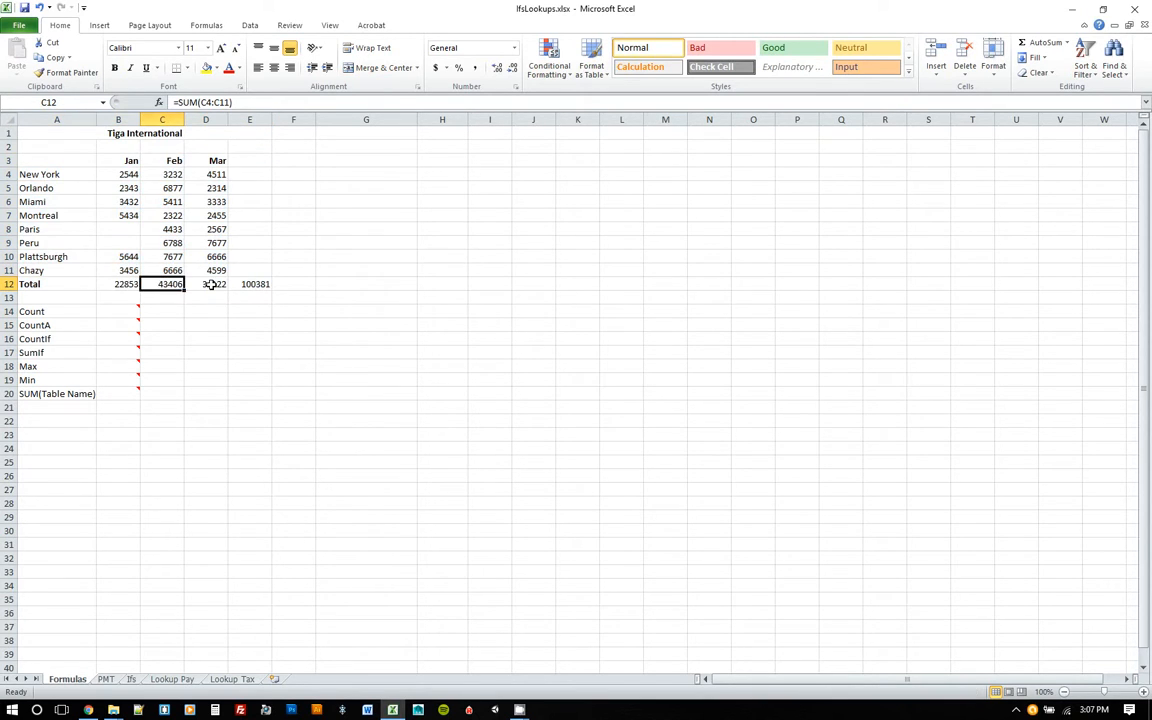
{"action": "left_click", "coordinate": [200, 284]}
{"action": "left_click_drag", "start_coordinate": [233, 103], "coordinate": [173, 103]}
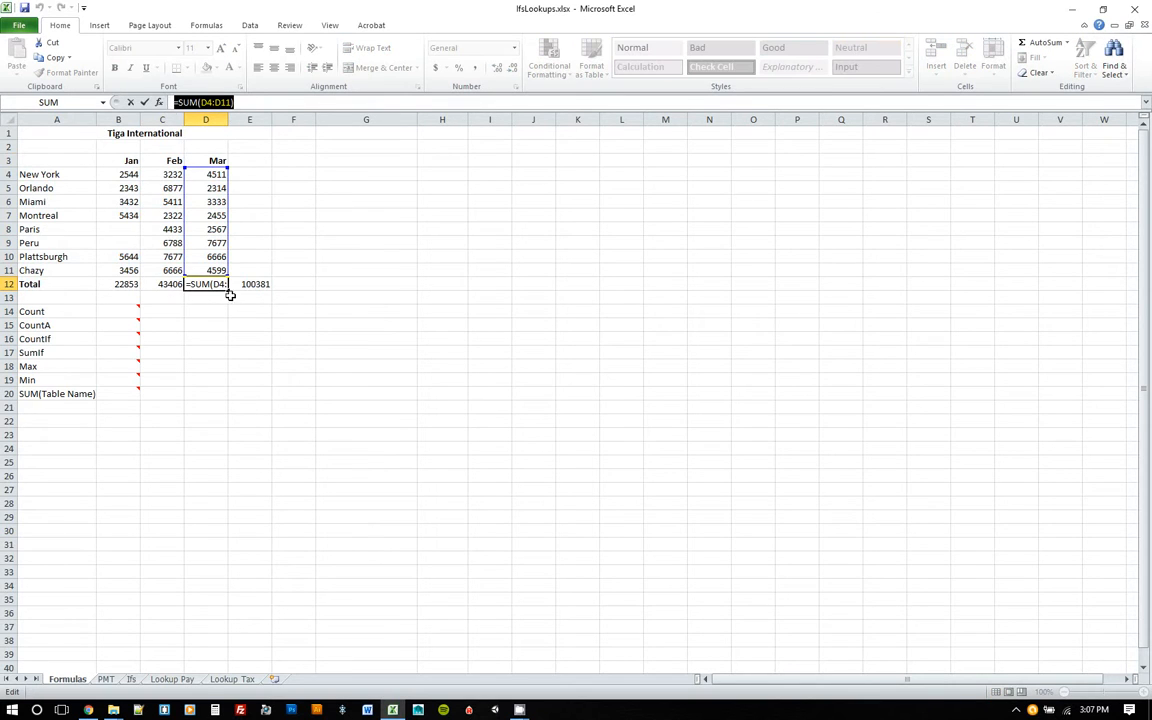
{"action": "left_click", "coordinate": [255, 287]}
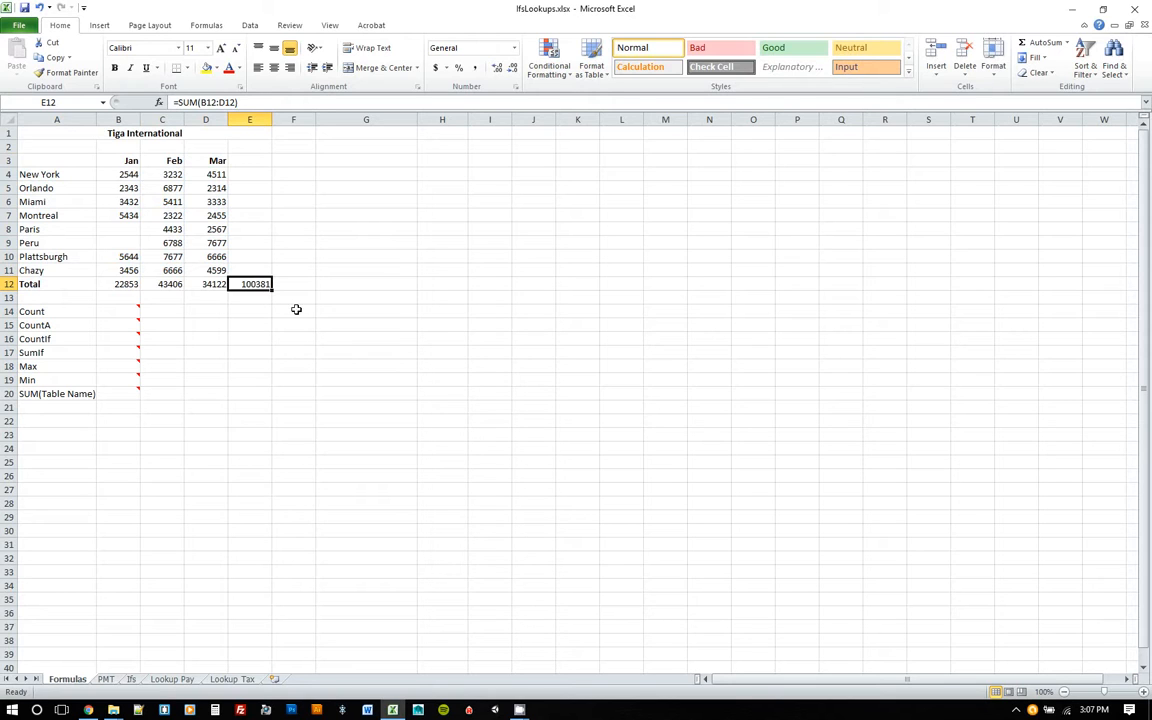
{"action": "mouse_move", "coordinate": [118, 307]}
{"action": "left_click_drag", "start_coordinate": [44, 316], "coordinate": [41, 391]}
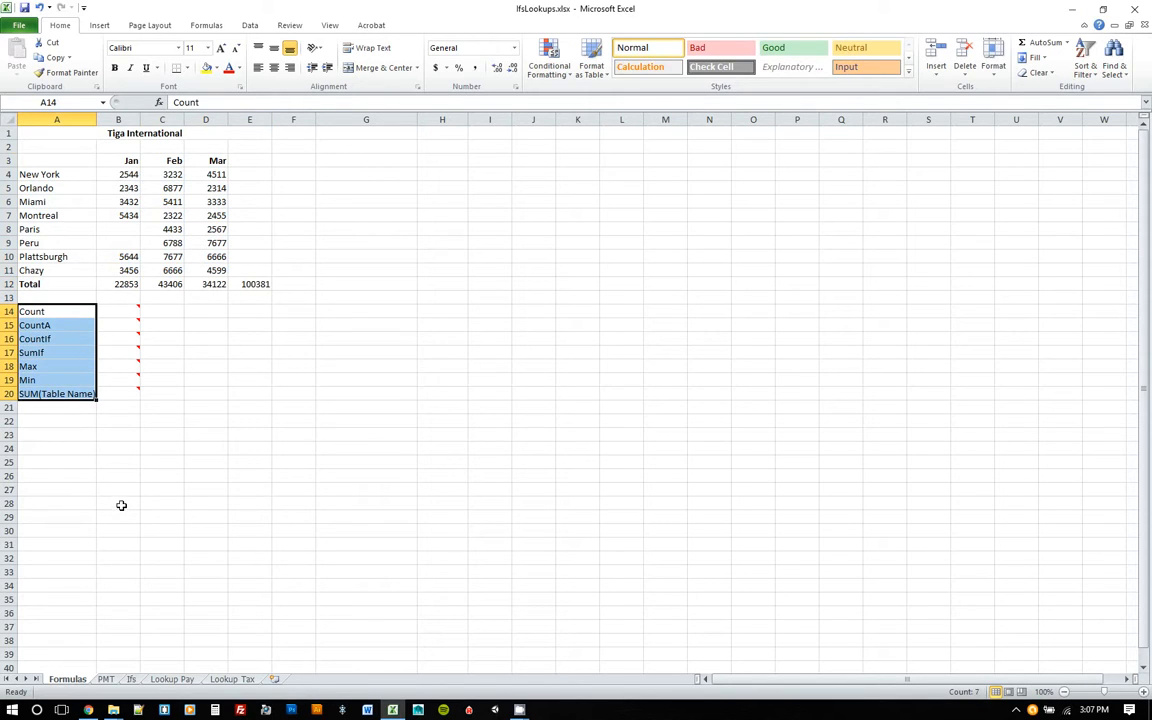
{"action": "left_click", "coordinate": [161, 310]}
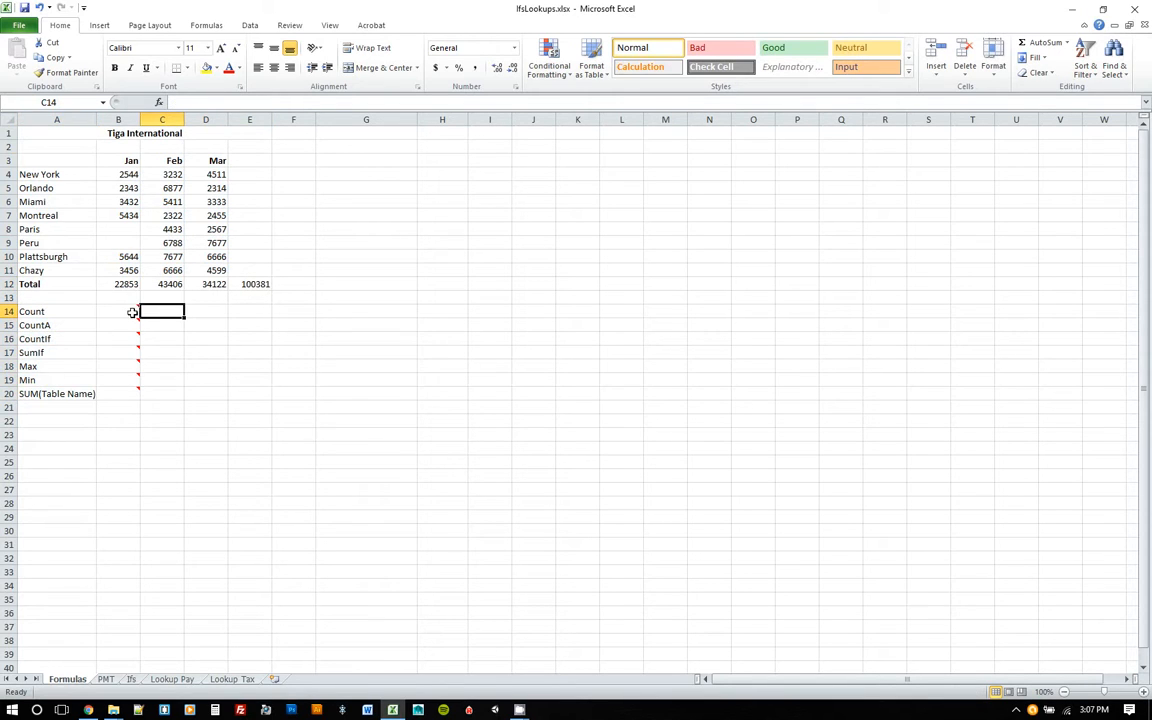
- Read the comment on the Count result cell B14 and highlight the January range B3:B12
{"action": "mouse_move", "coordinate": [124, 356]}
{"action": "left_click", "coordinate": [108, 312]}
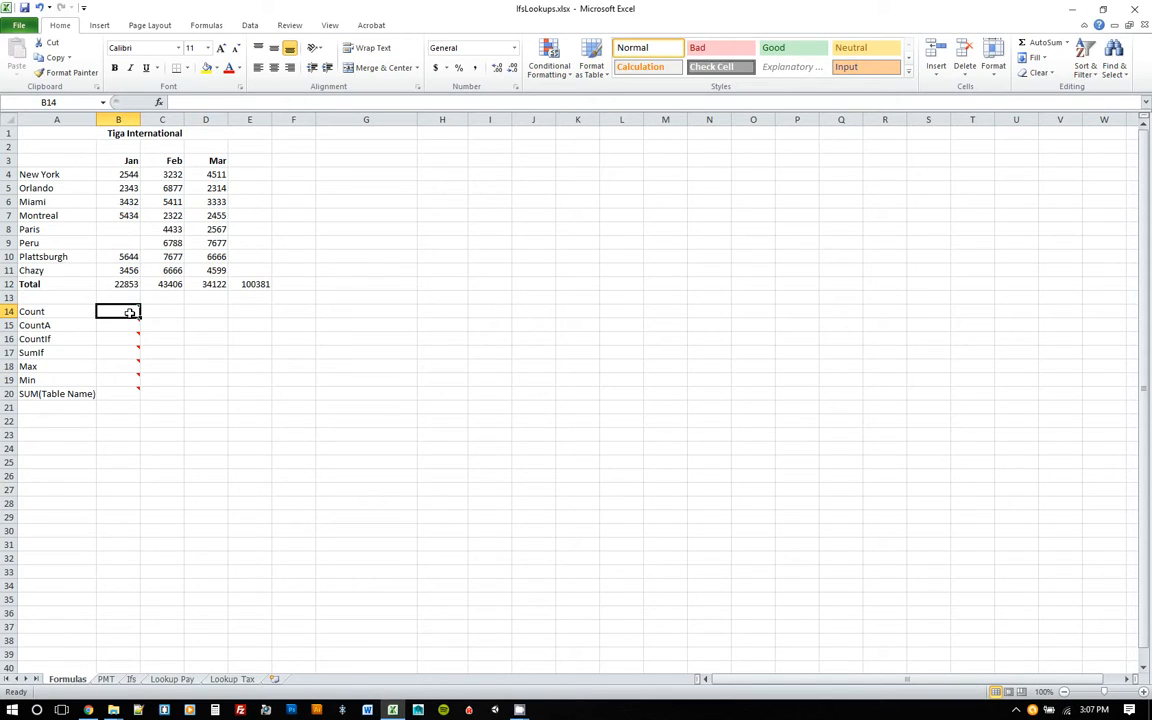
{"action": "mouse_move", "coordinate": [130, 313]}
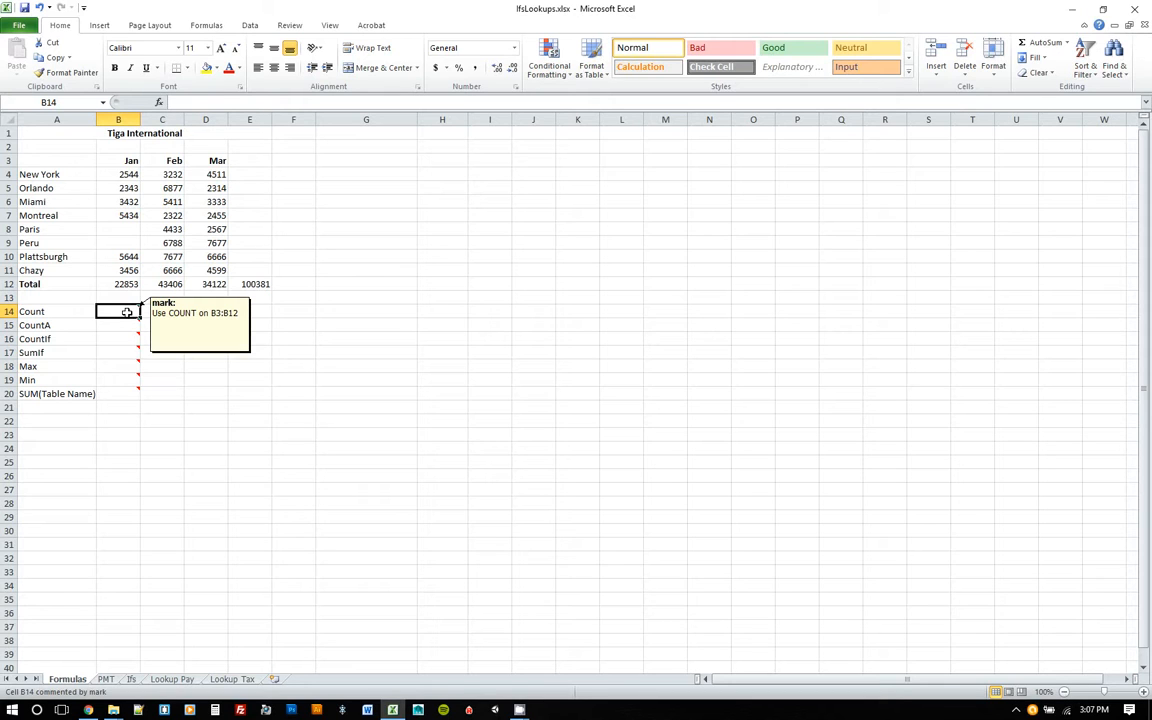
{"action": "left_click", "coordinate": [127, 161]}
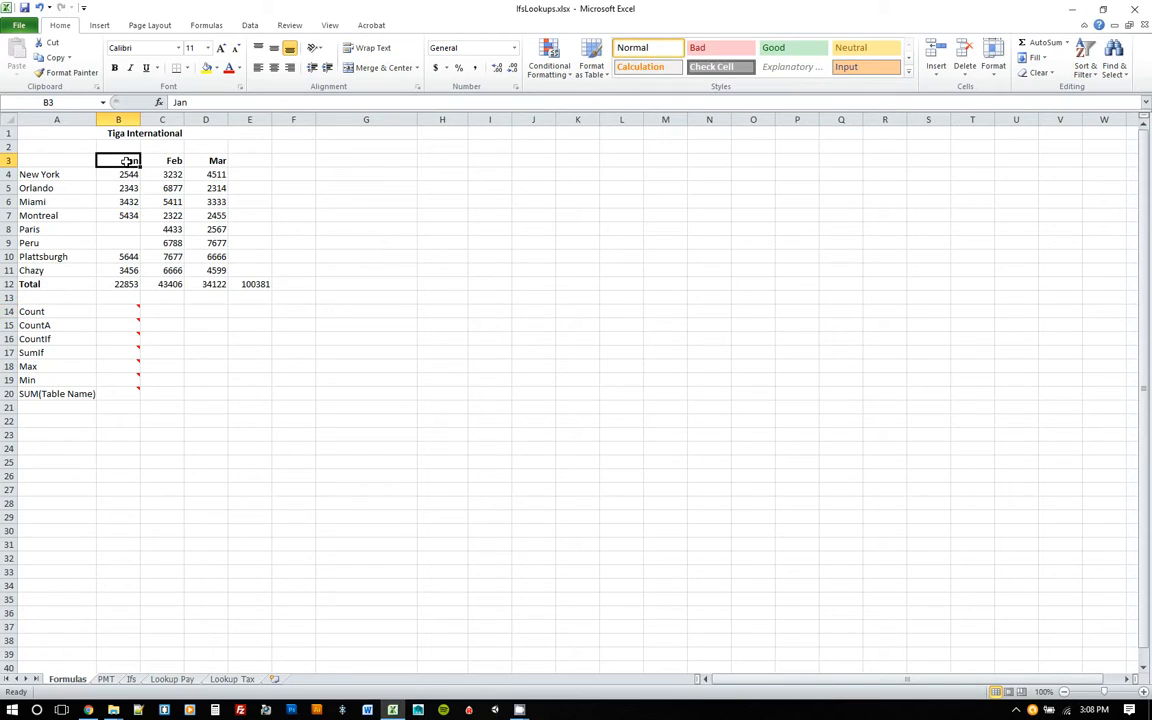
{"action": "left_click_drag", "start_coordinate": [127, 161], "coordinate": [122, 285]}
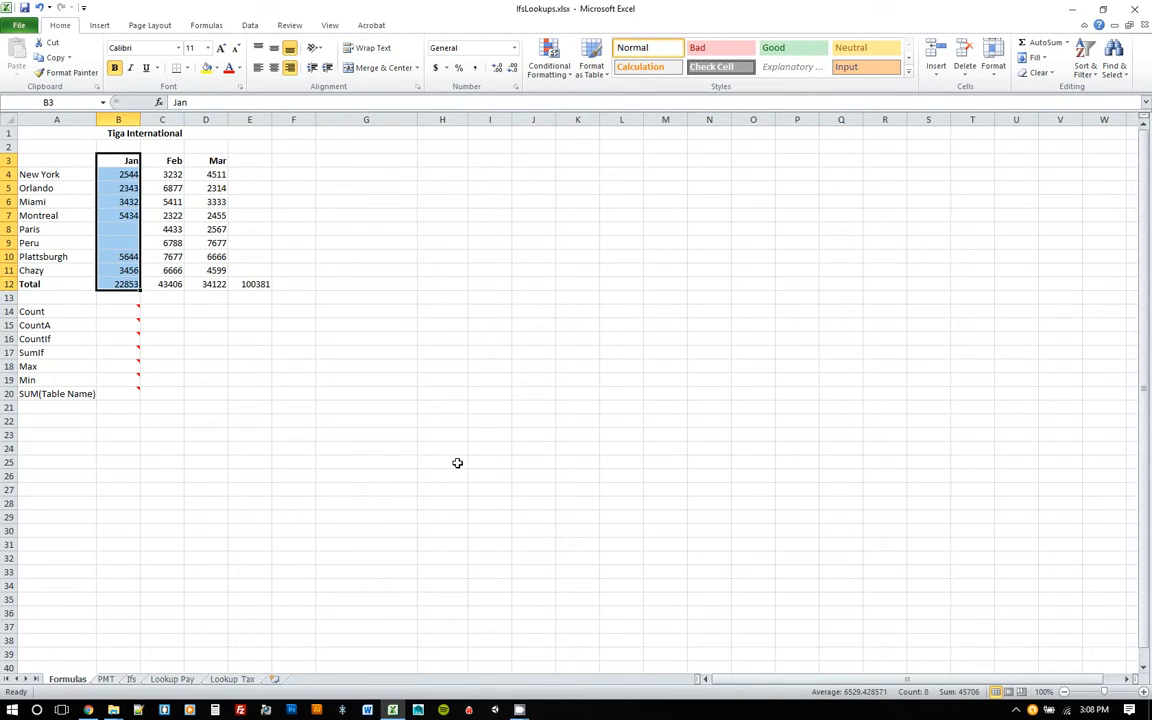
- Search the function list for "count" and insert the COUNT function in cell B14
{"action": "left_click", "coordinate": [124, 311]}
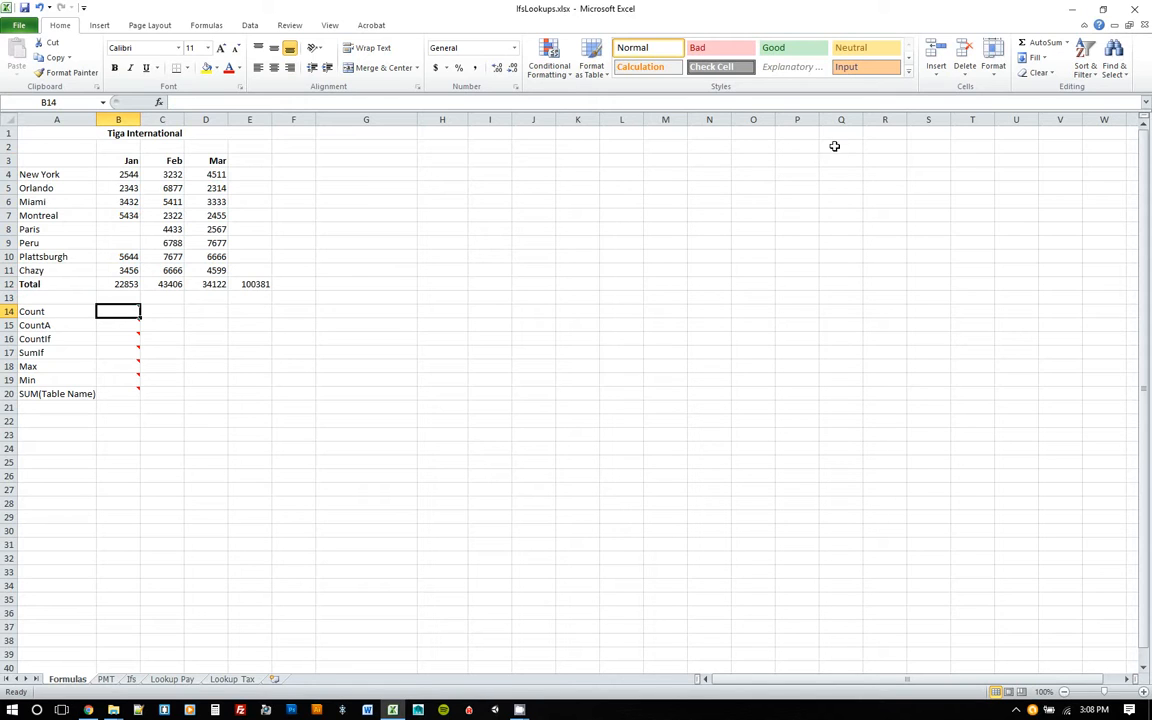
{"action": "left_click", "coordinate": [1067, 43]}
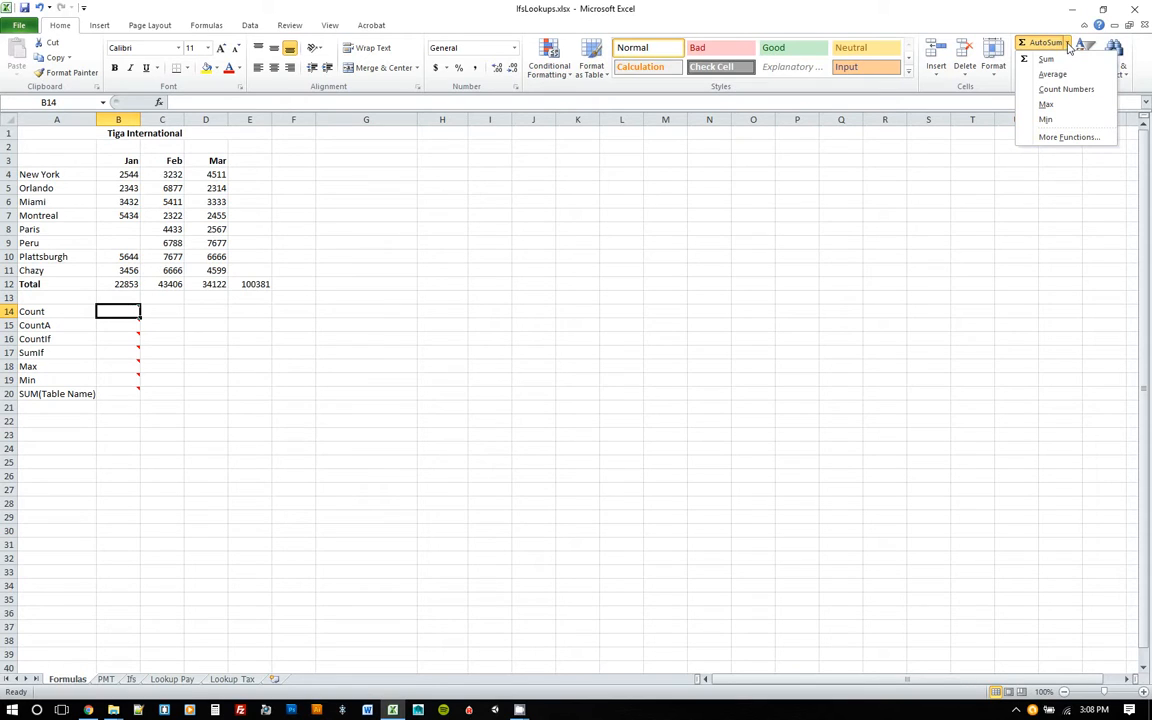
{"action": "left_click", "coordinate": [1058, 138]}
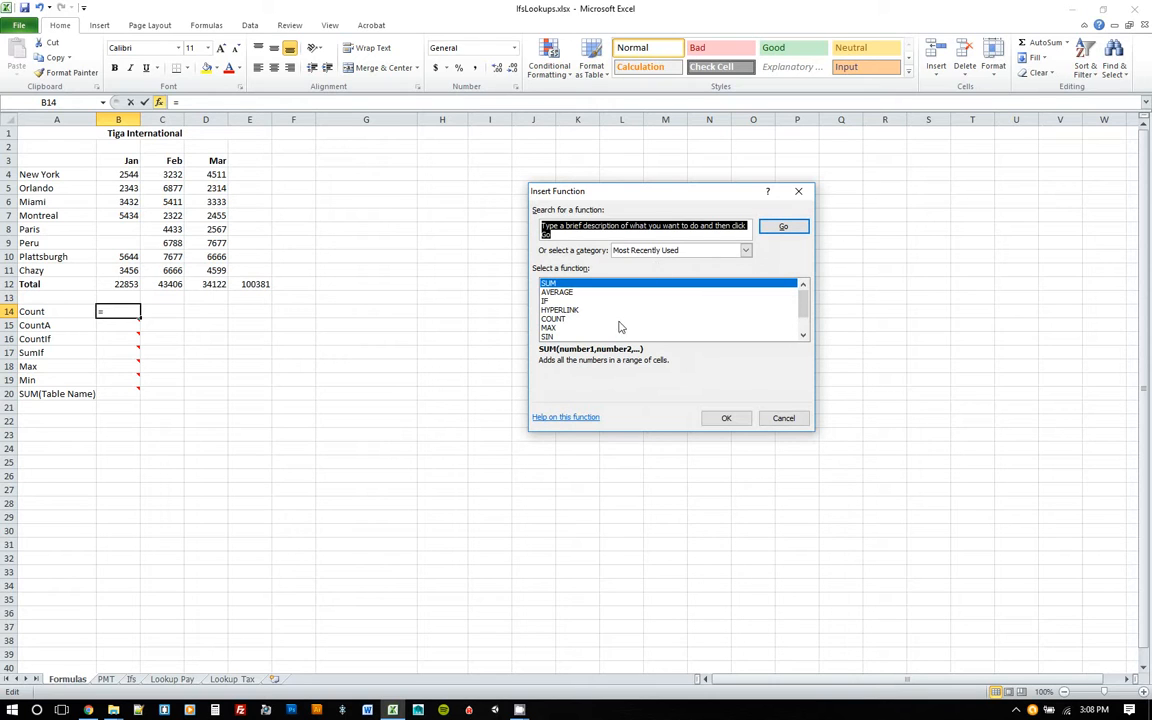
{"action": "mouse_move", "coordinate": [803, 297]}
{"action": "left_mouse_down"}
{"action": "mouse_move", "coordinate": [804, 314]}
{"action": "mouse_move", "coordinate": [806, 288]}
{"action": "left_mouse_up"}
{"action": "left_click", "coordinate": [572, 237]}
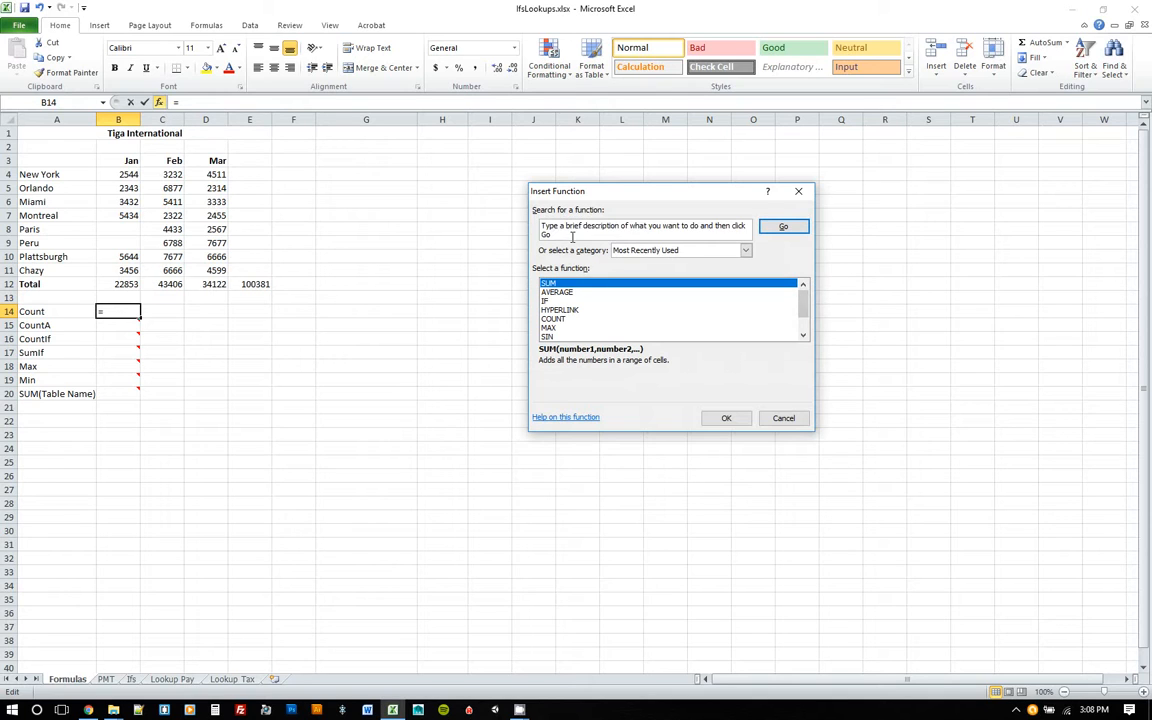
{"action": "left_click_drag", "start_coordinate": [572, 237], "coordinate": [533, 227]}
{"action": "type", "text": "count"}
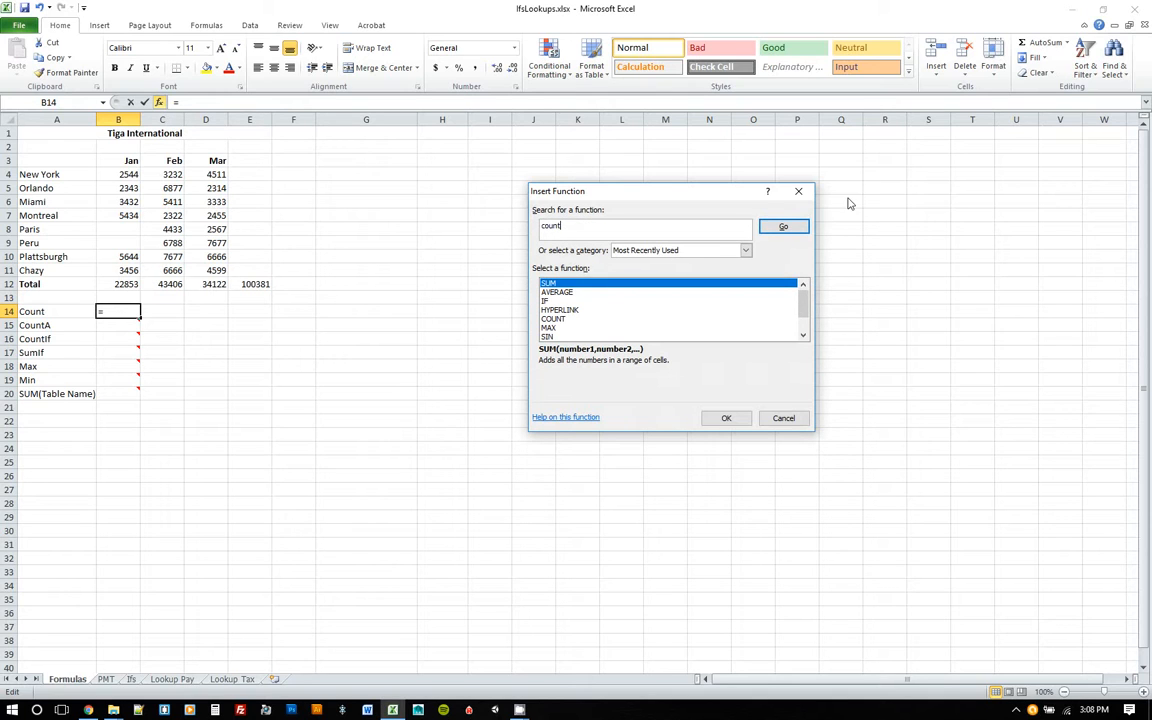
{"action": "left_click", "coordinate": [784, 226]}
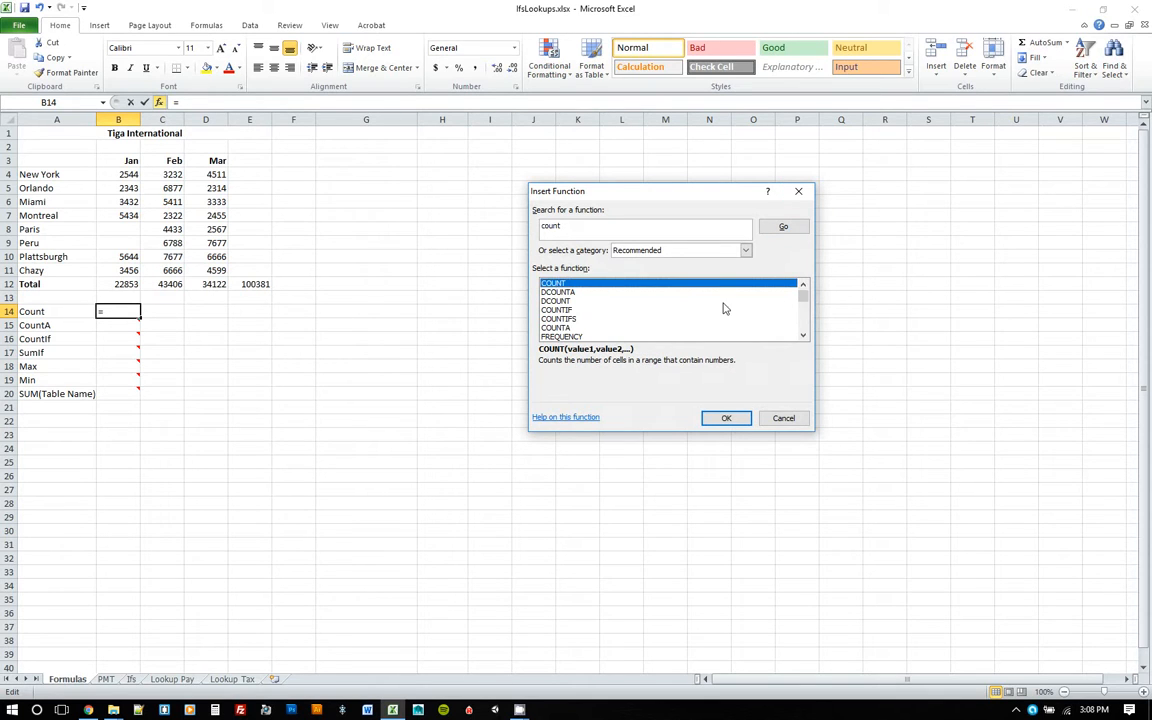
{"action": "mouse_move", "coordinate": [803, 295]}
{"action": "left_mouse_down"}
{"action": "mouse_move", "coordinate": [807, 320]}
{"action": "mouse_move", "coordinate": [813, 301]}
{"action": "left_mouse_up"}
{"action": "left_click", "coordinate": [727, 419]}
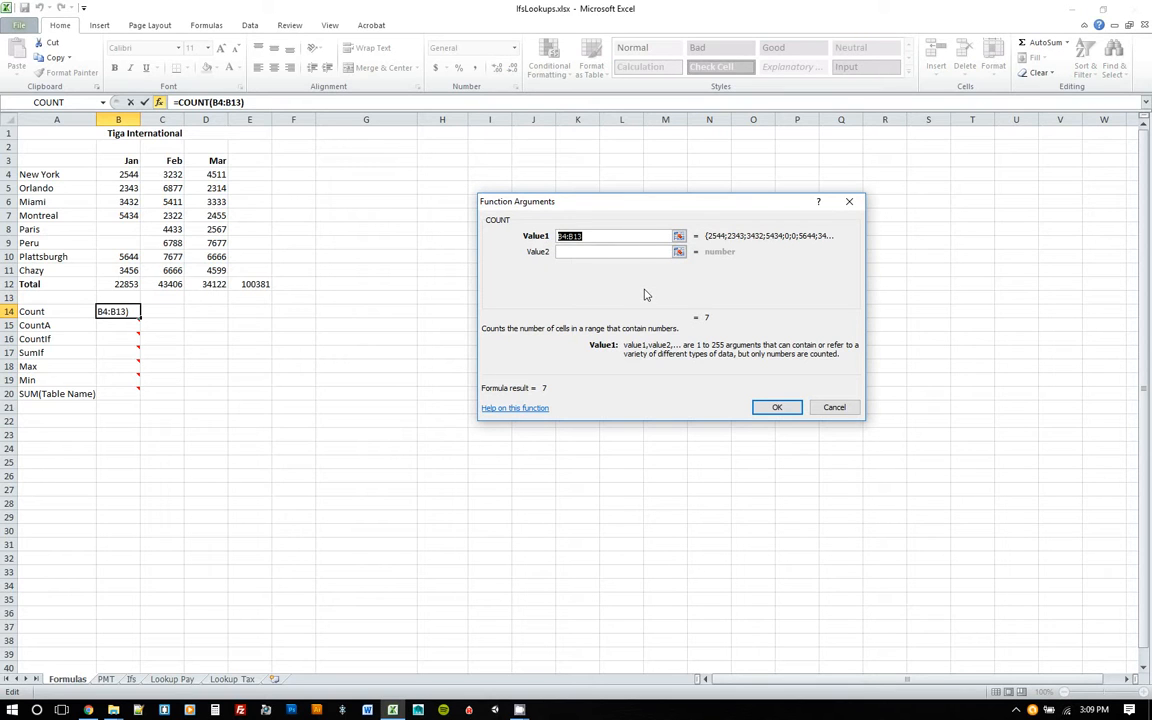
- Replace COUNT's Value1 argument with the range B3:B12 and accept the function
{"action": "left_click", "coordinate": [591, 237]}
{"action": "double_click", "coordinate": [594, 236]}
{"action": "key", "text": "BackSpace"}
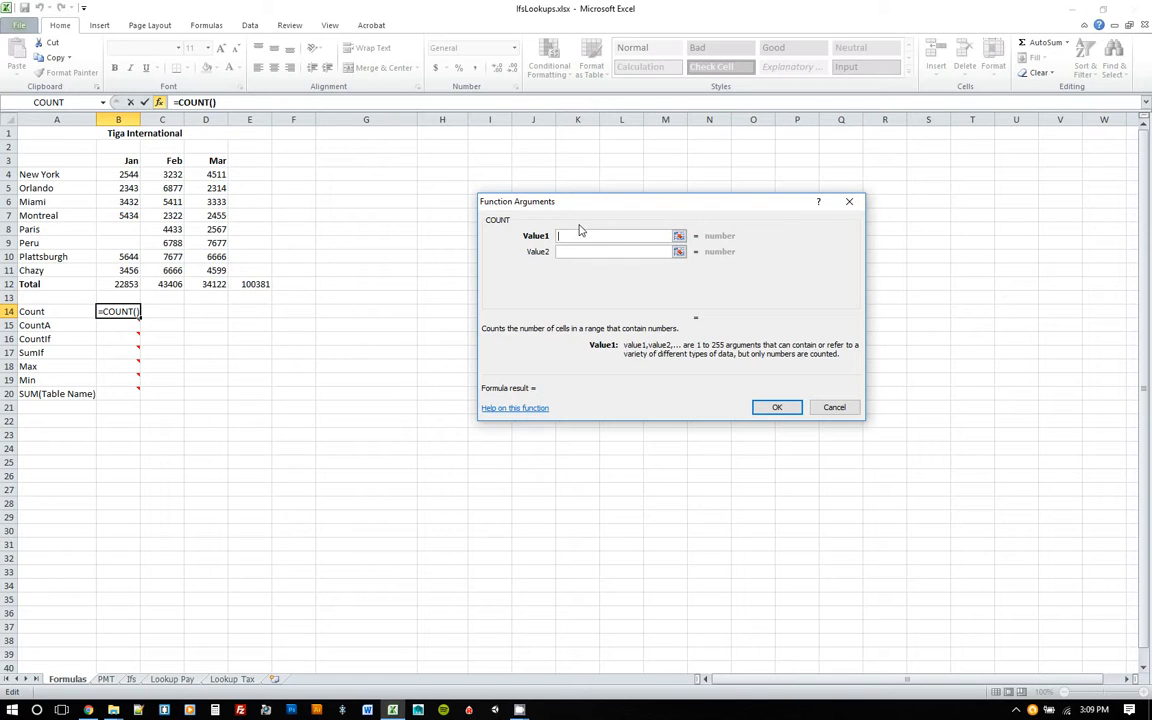
{"action": "left_click", "coordinate": [679, 237]}
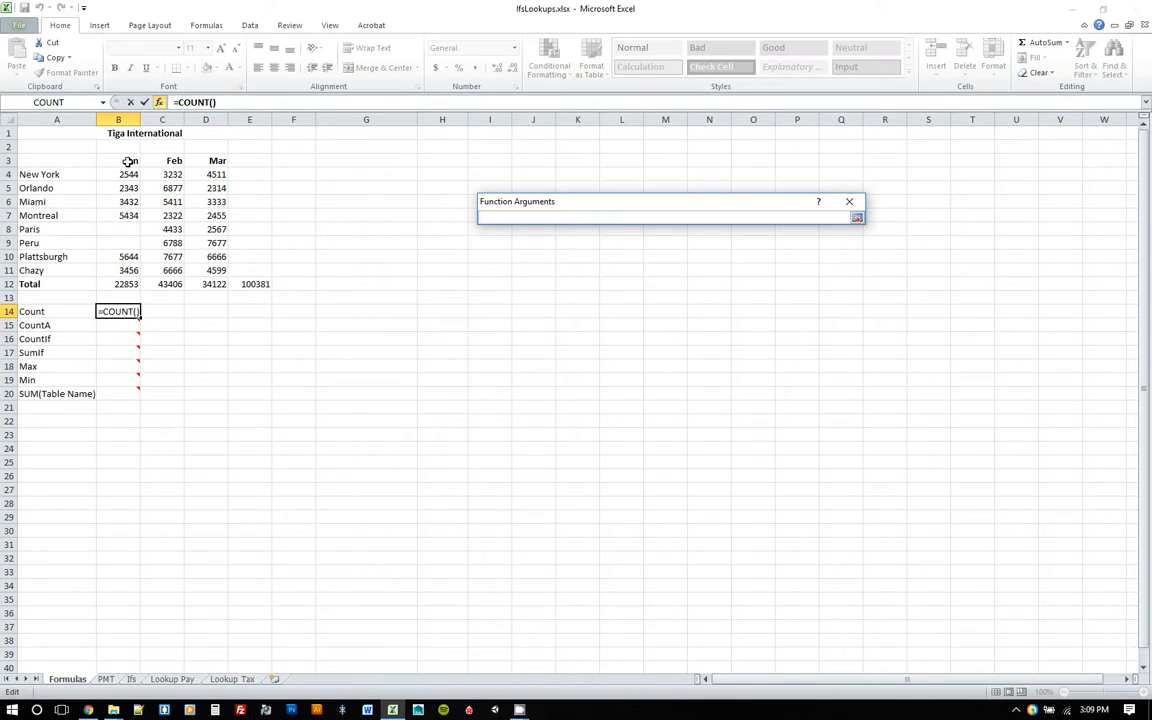
{"action": "left_click_drag", "start_coordinate": [125, 160], "coordinate": [122, 284]}
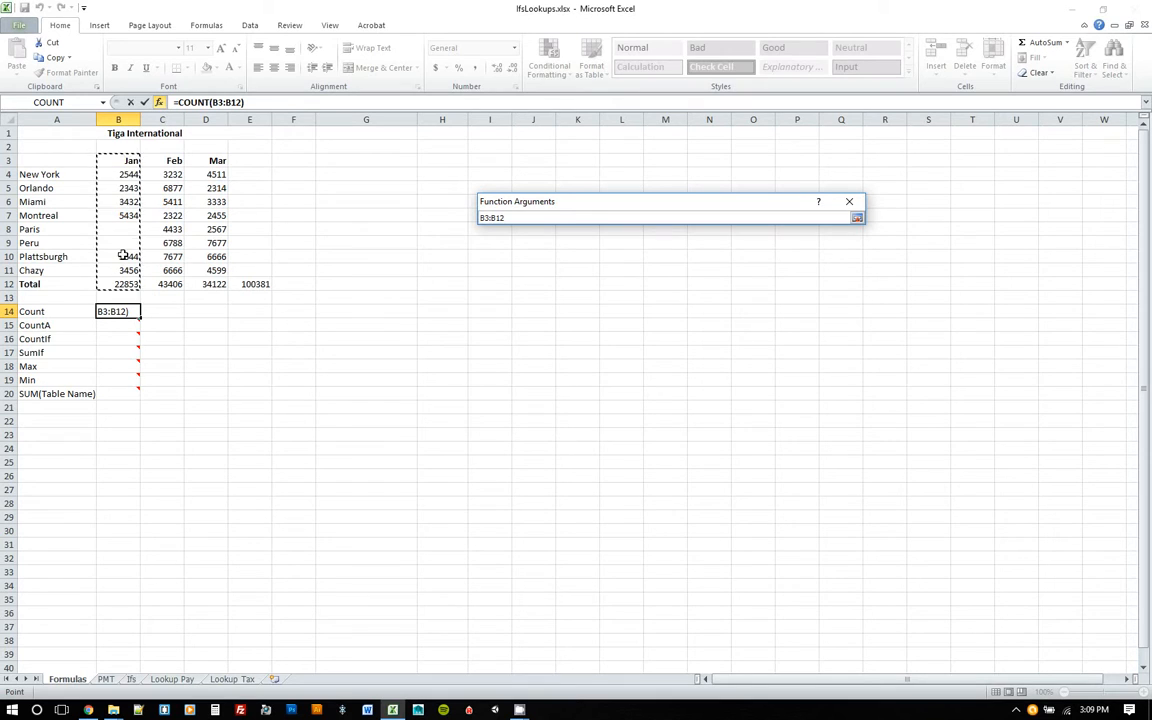
{"action": "left_click", "coordinate": [857, 220]}
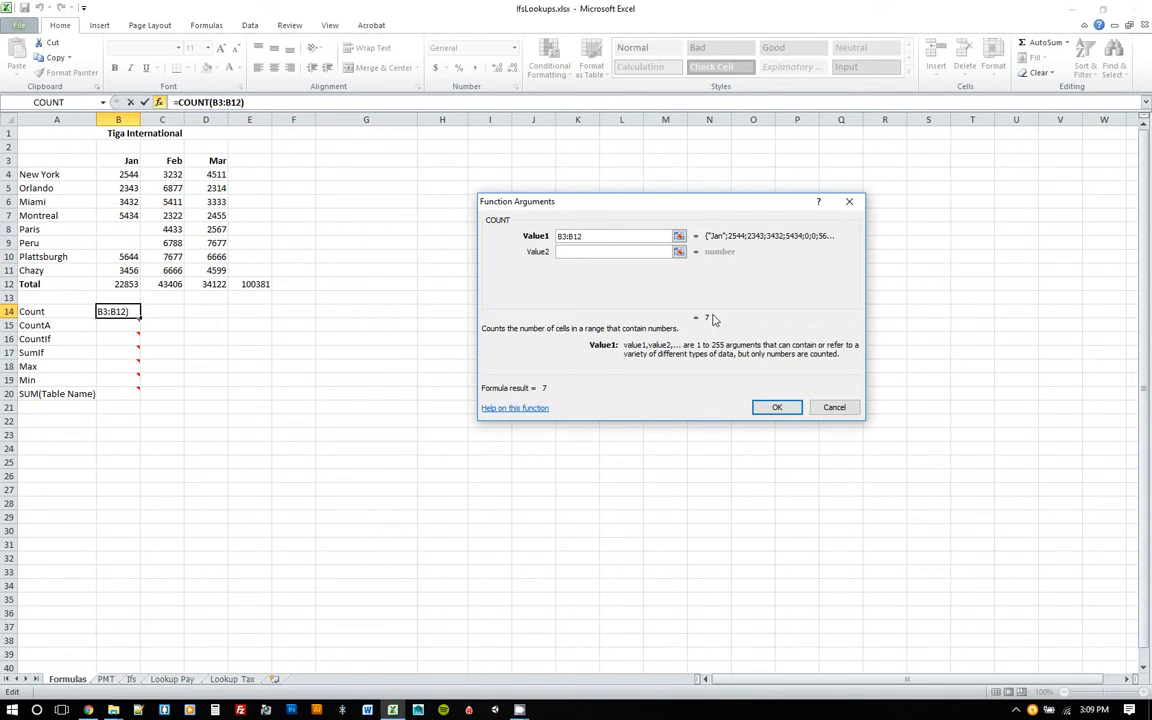
{"action": "left_click_drag", "start_coordinate": [705, 330], "coordinate": [682, 329]}
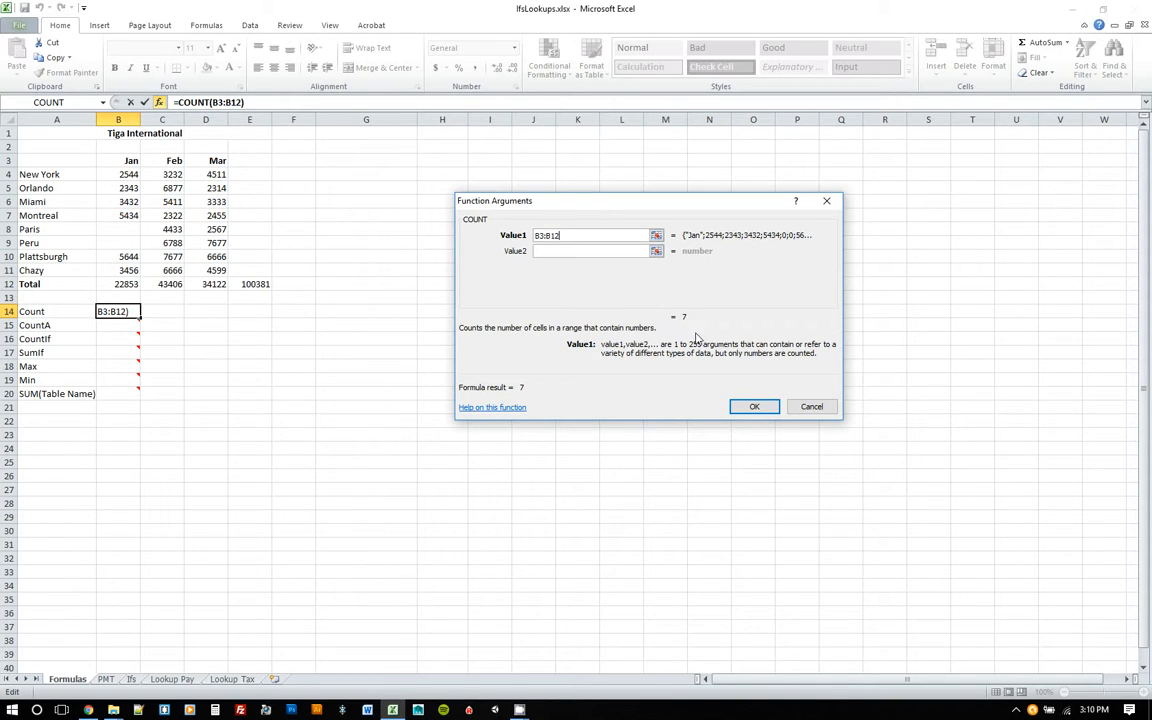
{"action": "left_click", "coordinate": [750, 406]}
{"action": "left_click", "coordinate": [160, 314]}
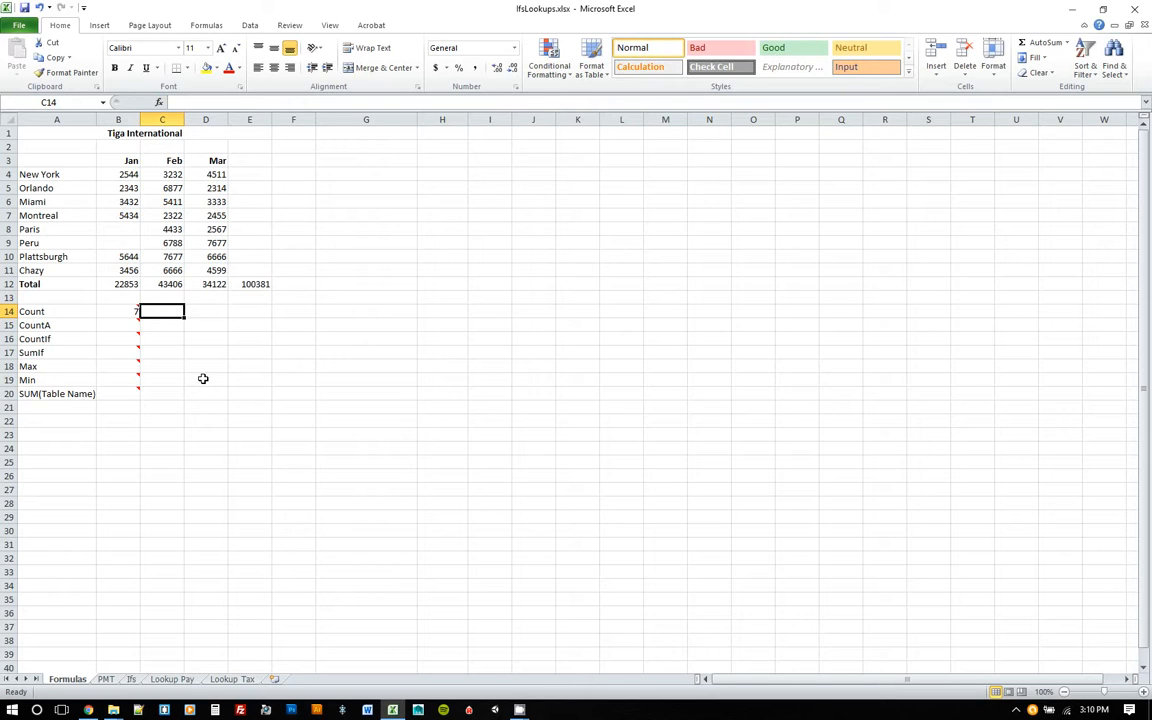
- Enter the formula =counta(B3:B12) in the CountA result cell B15
{"action": "left_click", "coordinate": [58, 327]}
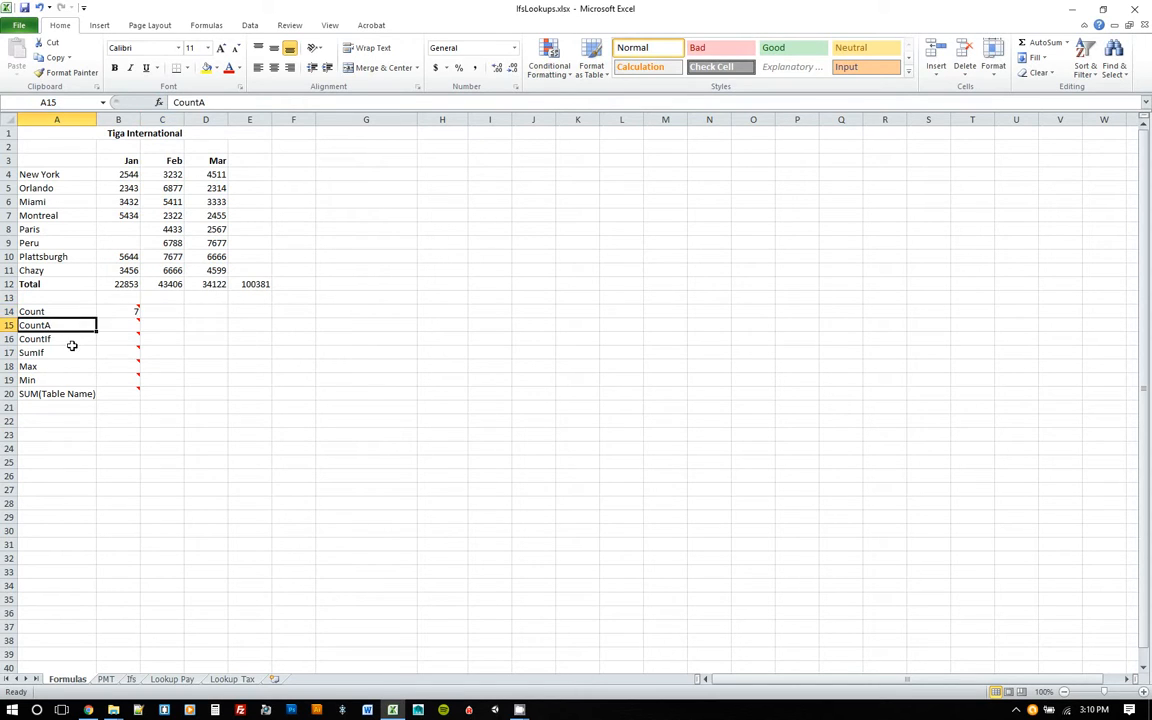
{"action": "left_click", "coordinate": [124, 326]}
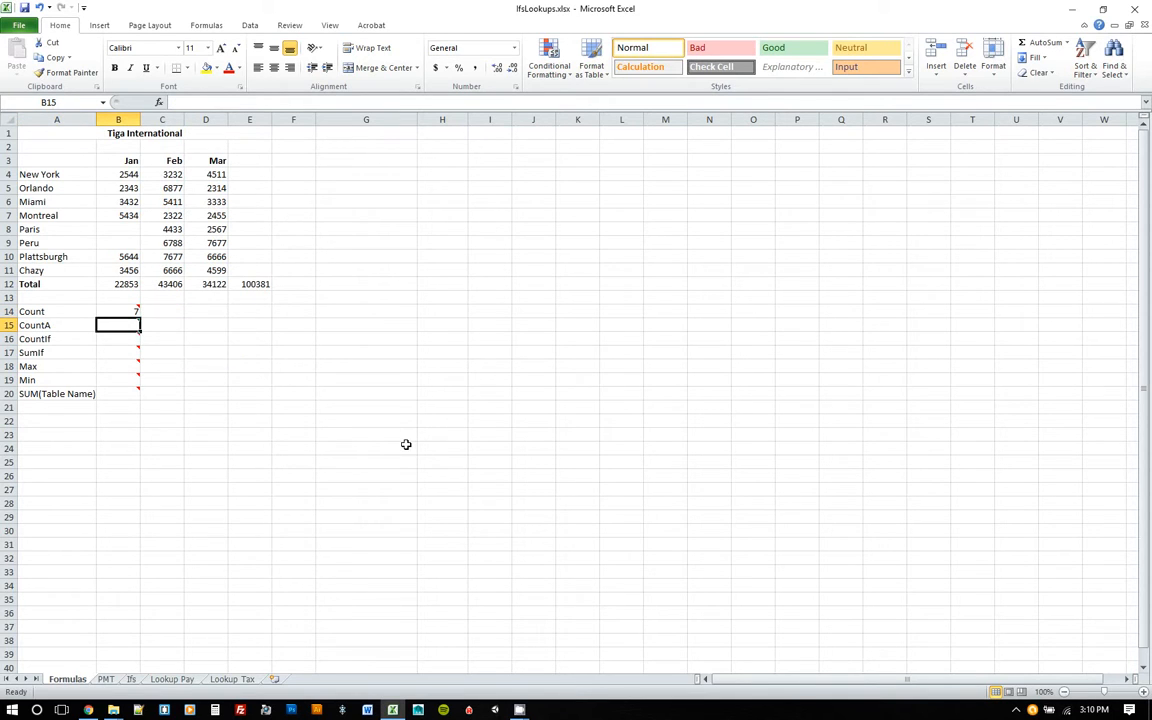
{"action": "type", "text": "=counta"}
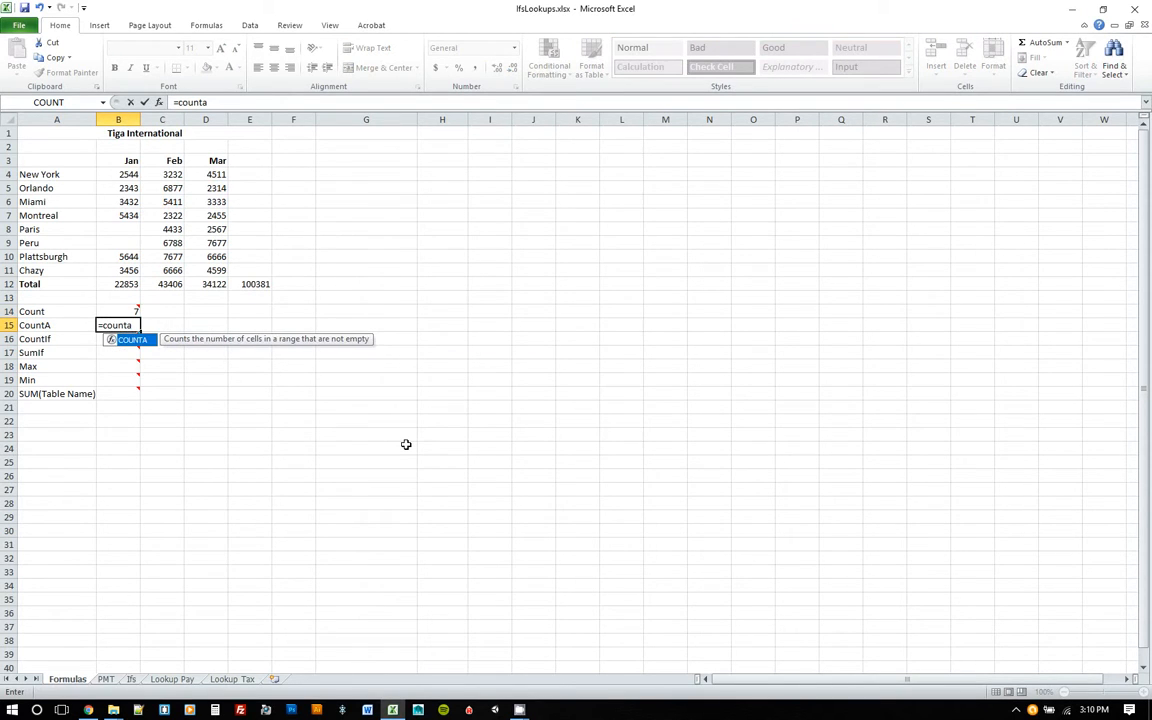
{"action": "type", "text": "("}
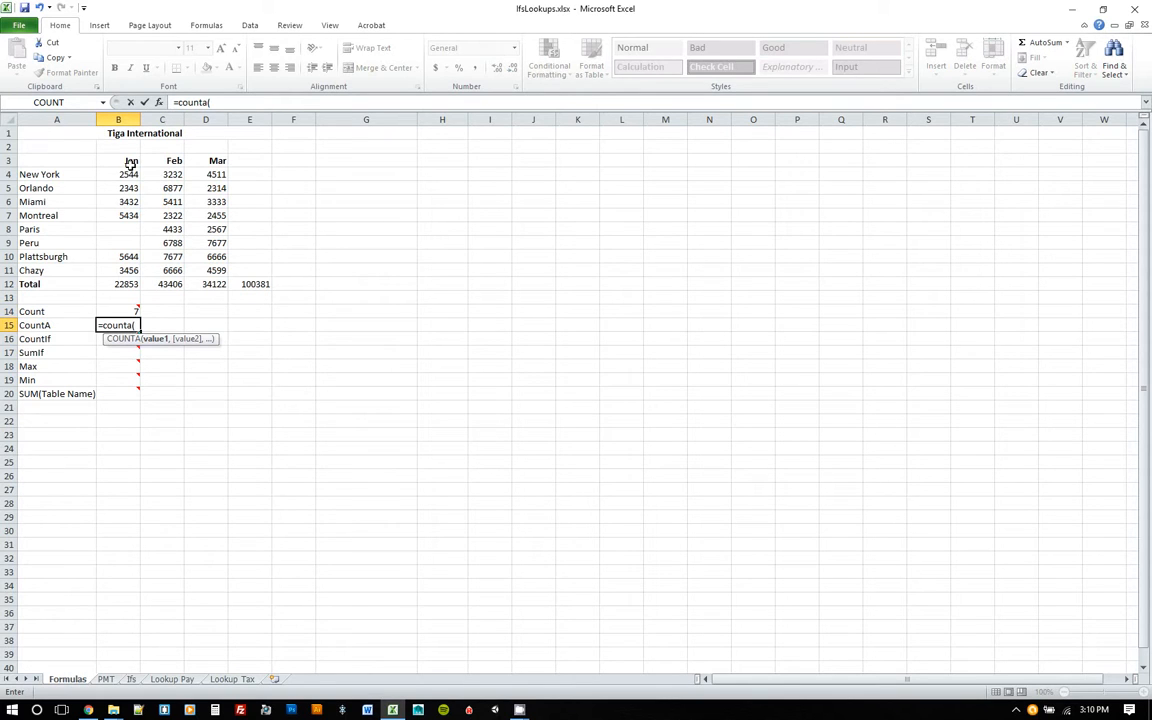
{"action": "left_click_drag", "start_coordinate": [118, 155], "coordinate": [121, 285]}
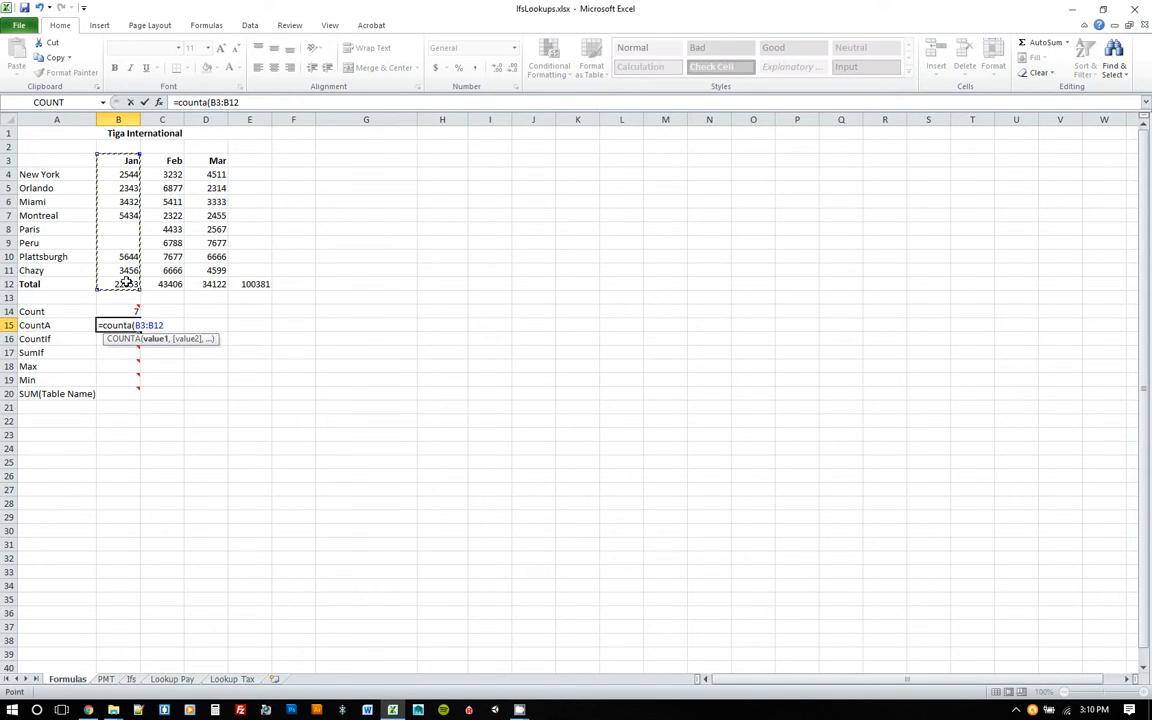
{"action": "type", "text": ")"}
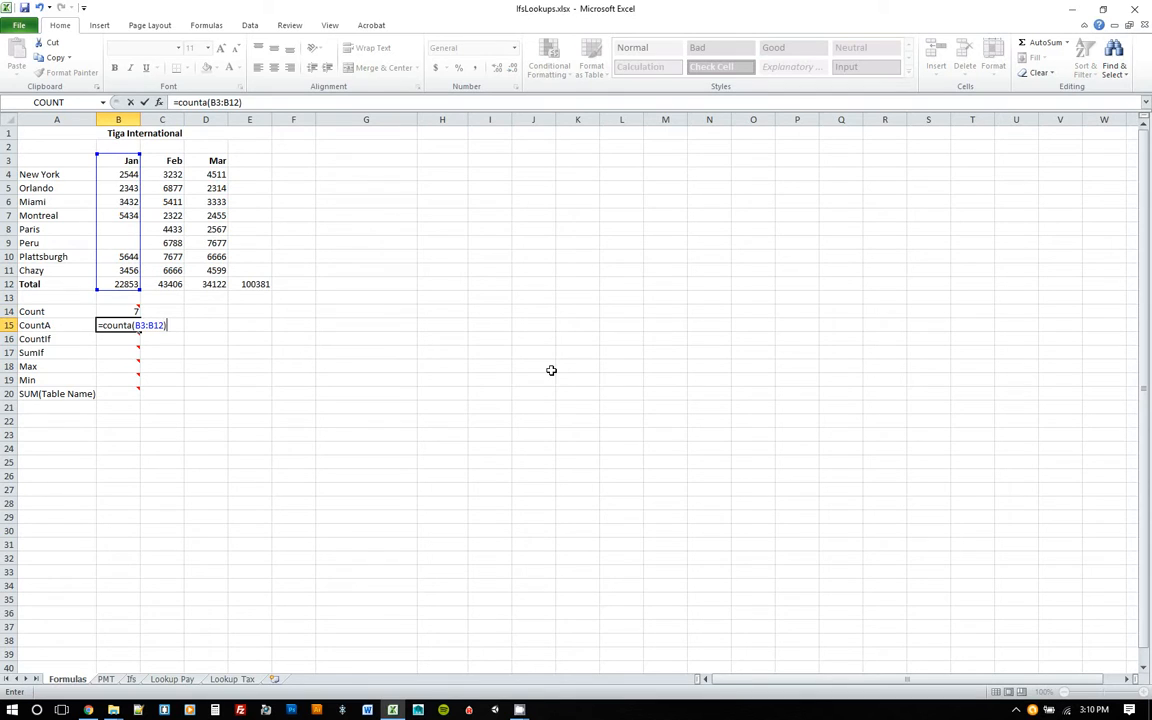
{"action": "key", "text": "Return"}
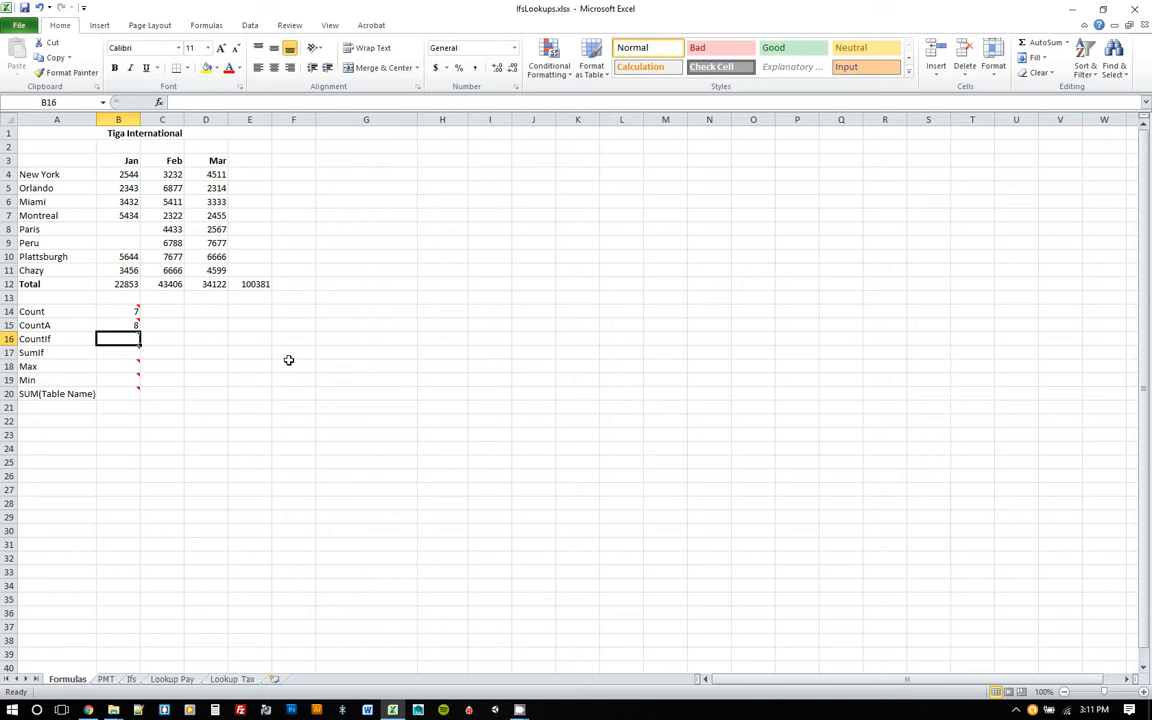
- Search the function list for "countif" and insert the COUNTIF function in cell B16, opening its arguments
{"action": "mouse_move", "coordinate": [118, 341]}
{"action": "left_click", "coordinate": [1067, 44]}
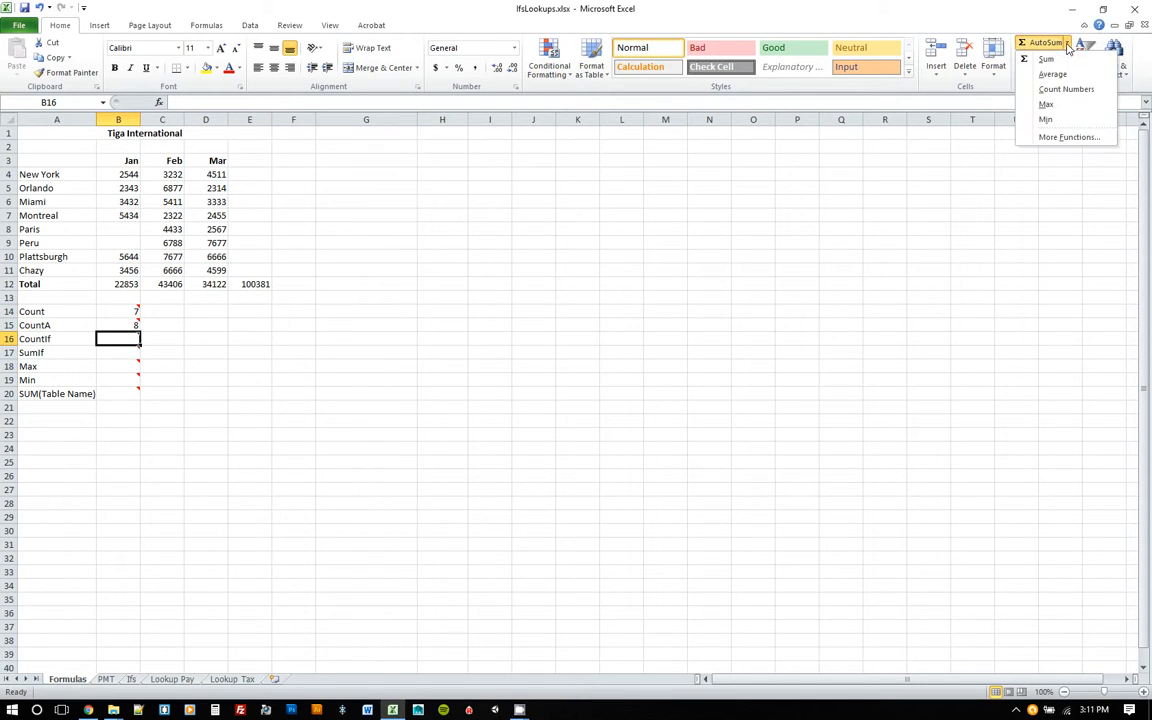
{"action": "left_click", "coordinate": [1050, 139]}
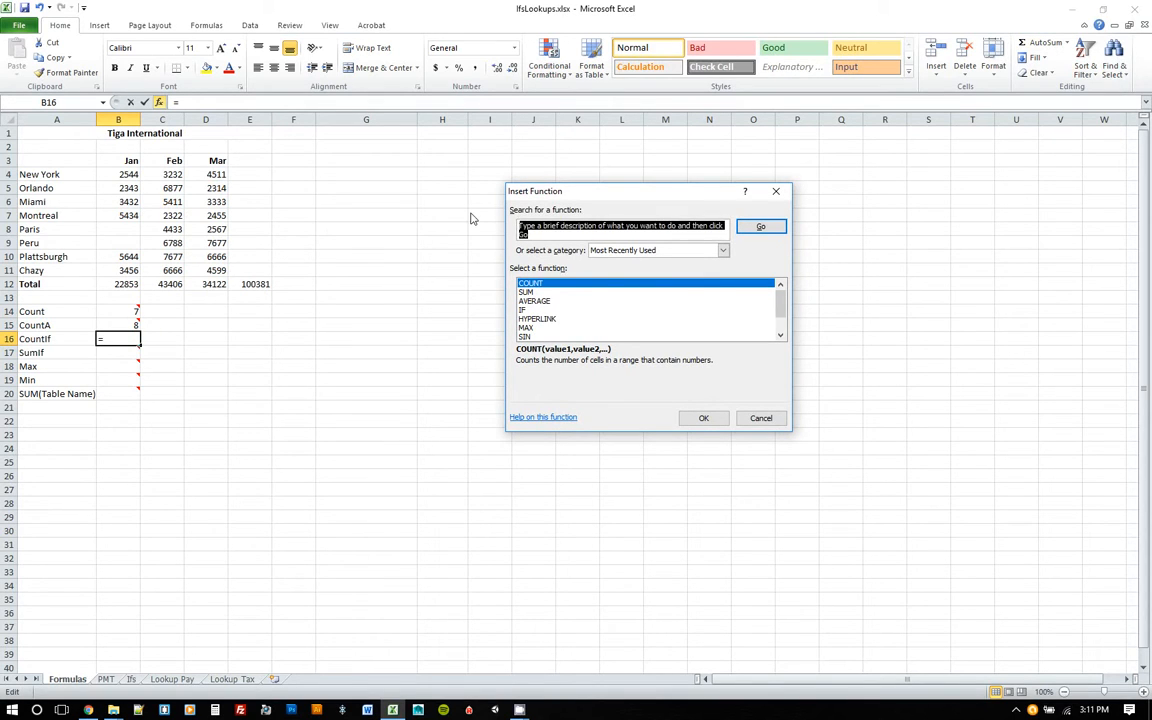
{"action": "type", "text": "countif"}
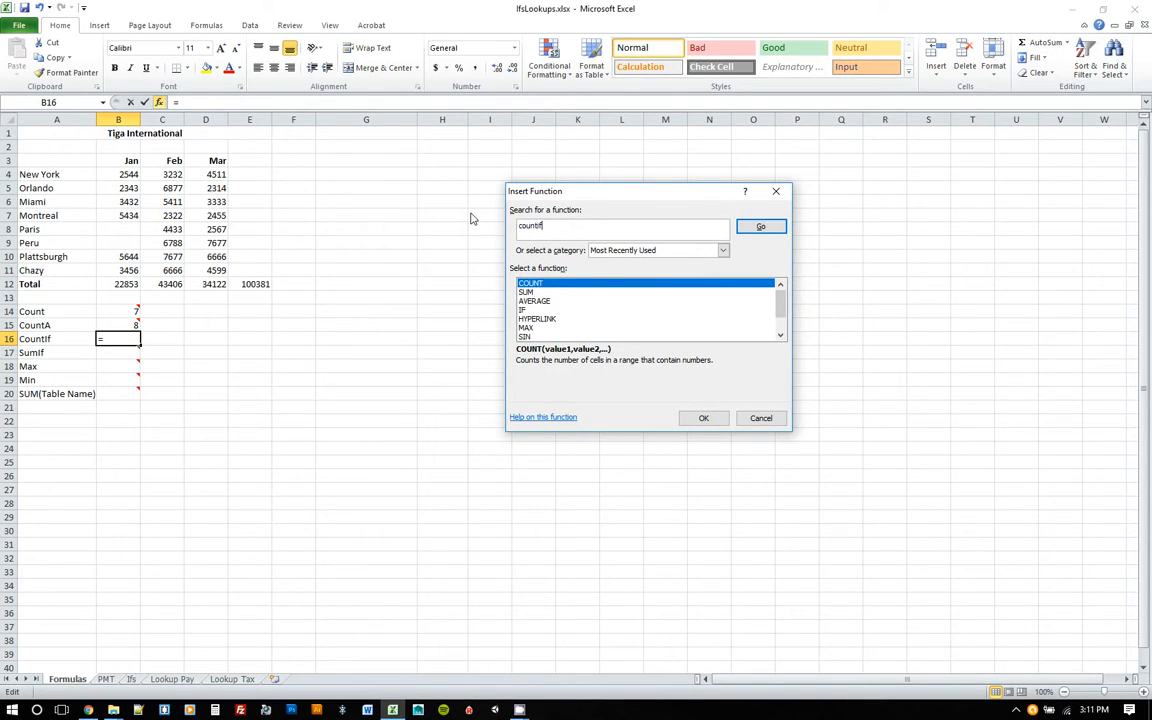
{"action": "key", "text": "Return"}
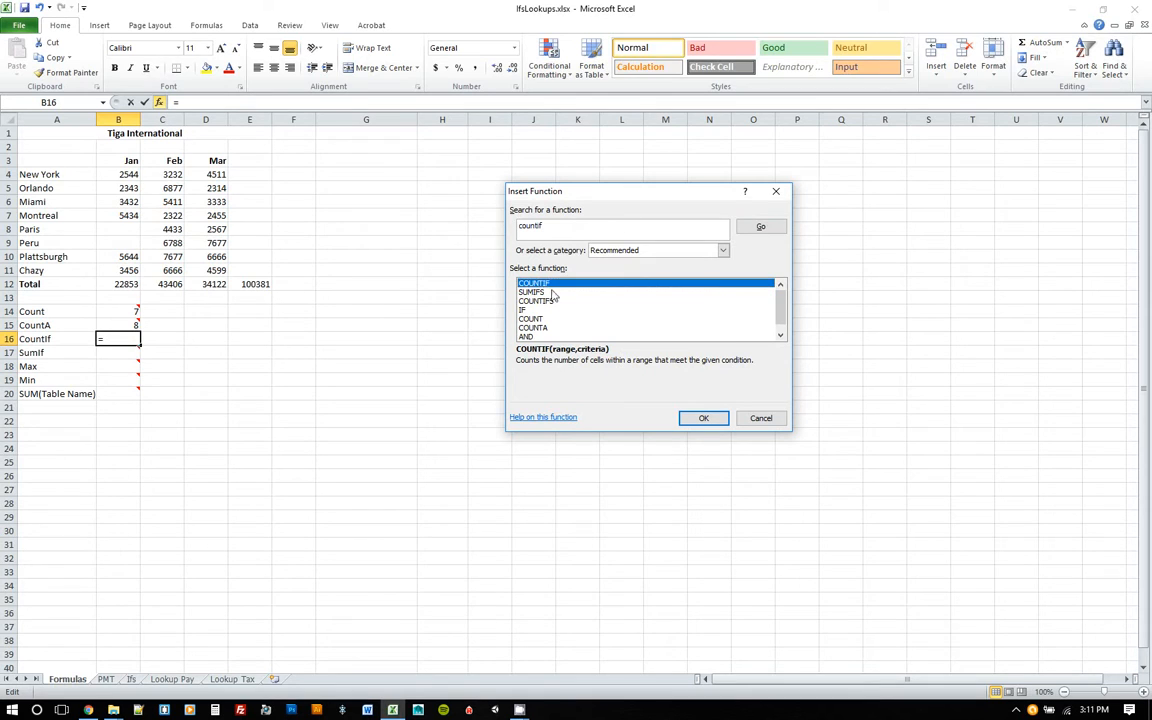
{"action": "key", "text": "Return"}
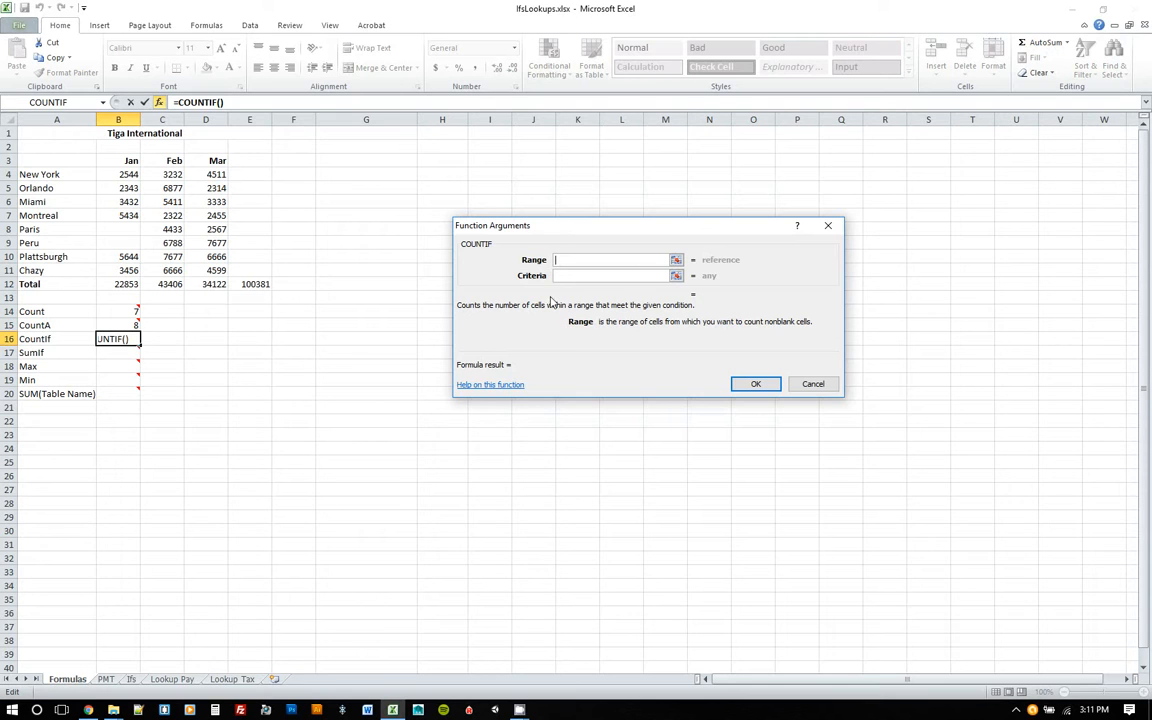
- Cancel the open COUNTIF arguments and insert the COUNTIF function again in cell B16
{"action": "left_click", "coordinate": [813, 384]}
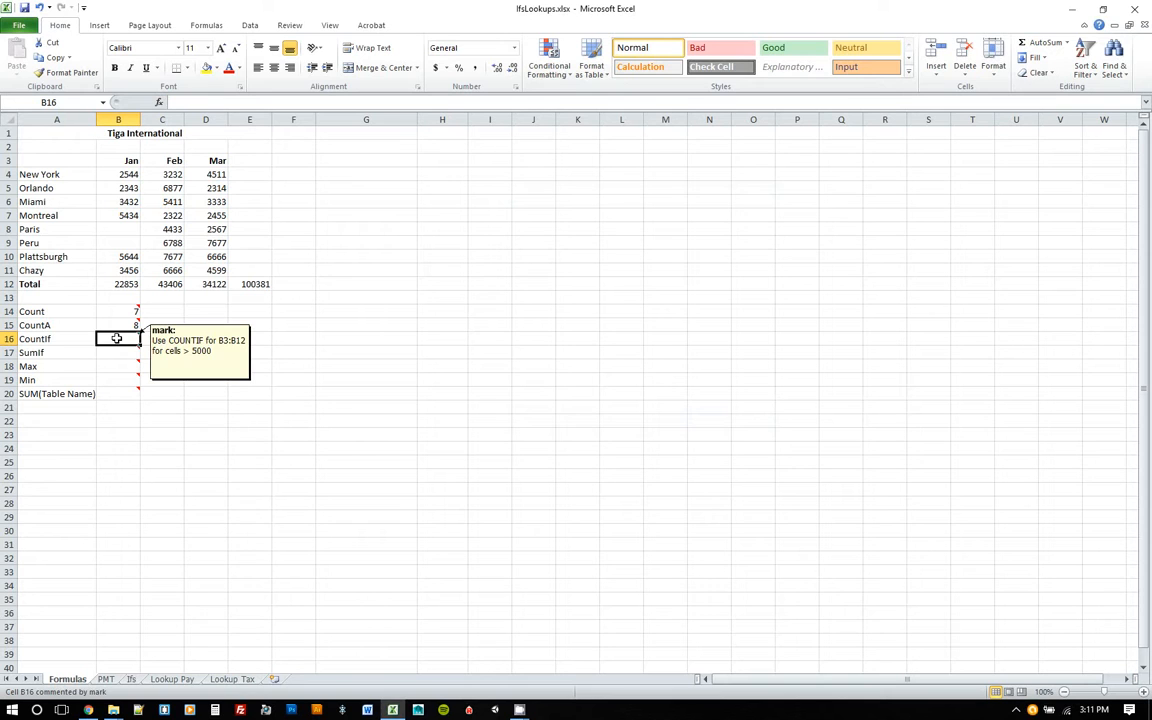
{"action": "left_click", "coordinate": [1067, 42]}
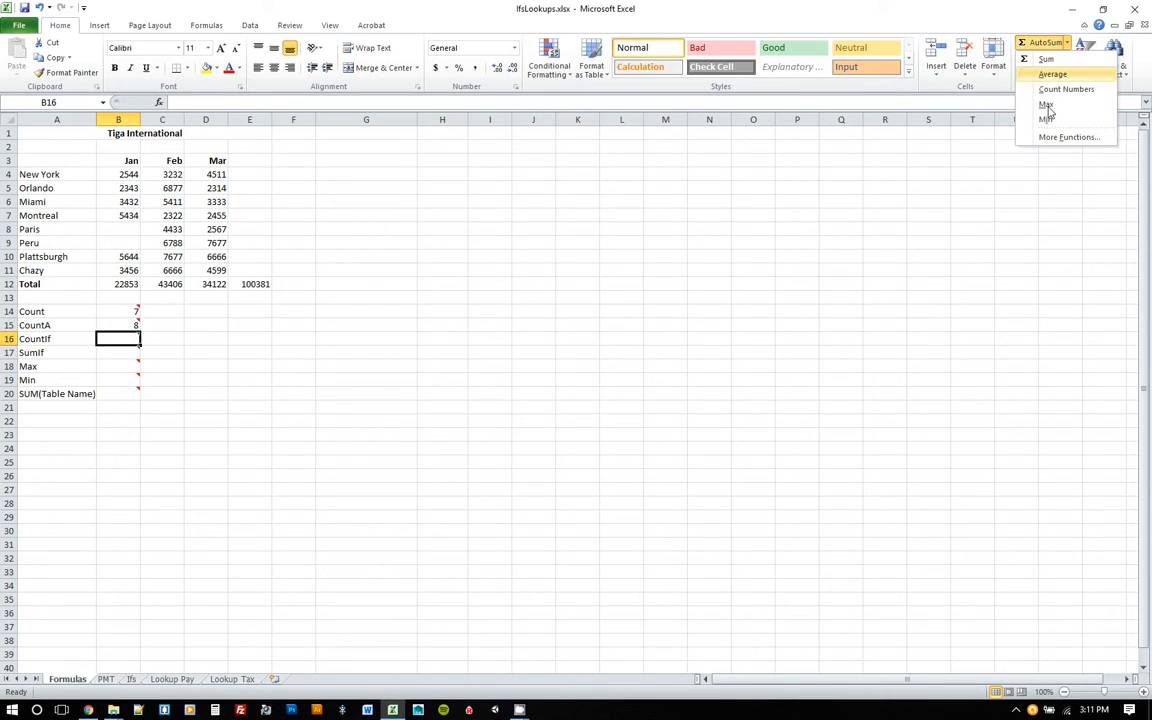
{"action": "left_click", "coordinate": [1050, 137]}
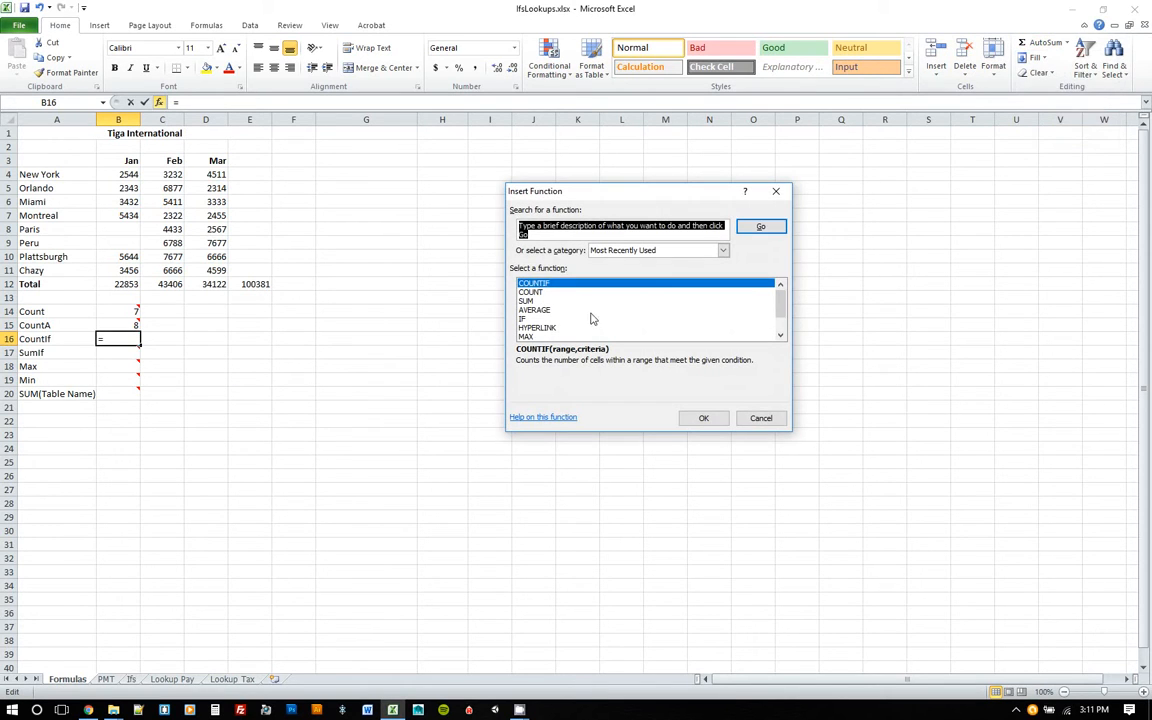
{"action": "double_click", "coordinate": [541, 282]}
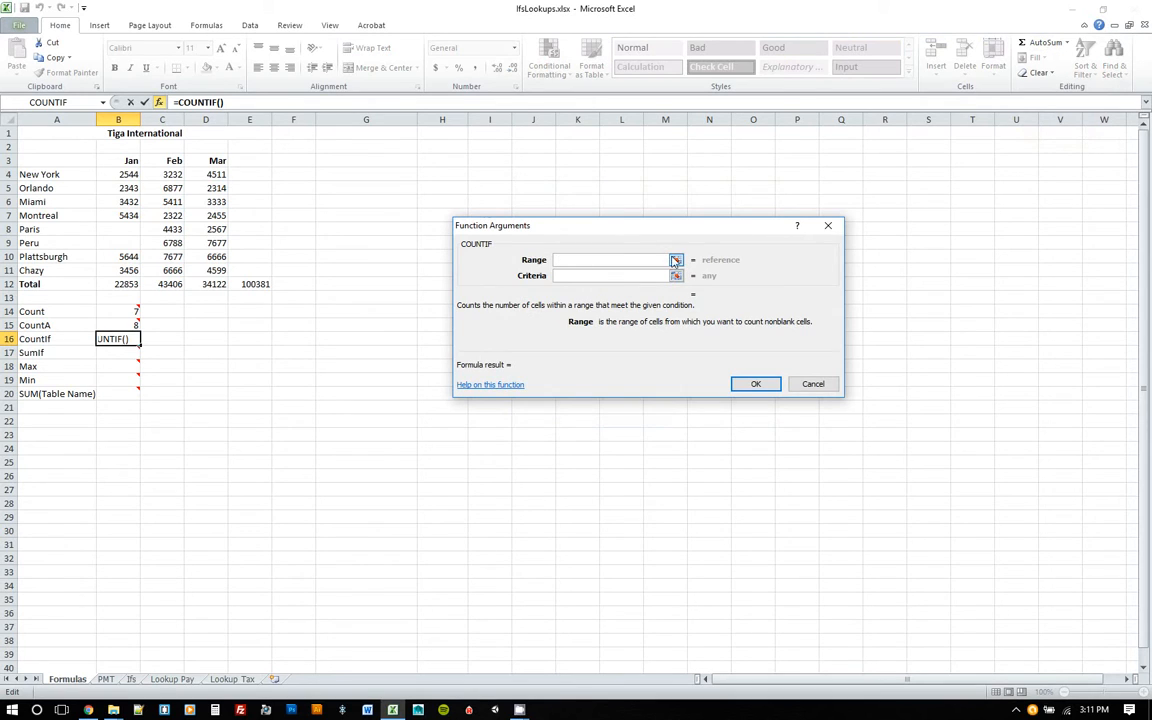
- Set COUNTIF's Range to B3:B12 and its Criteria to >5000, and accept the function
{"action": "left_click", "coordinate": [676, 261]}
{"action": "left_click_drag", "start_coordinate": [125, 161], "coordinate": [127, 282]}
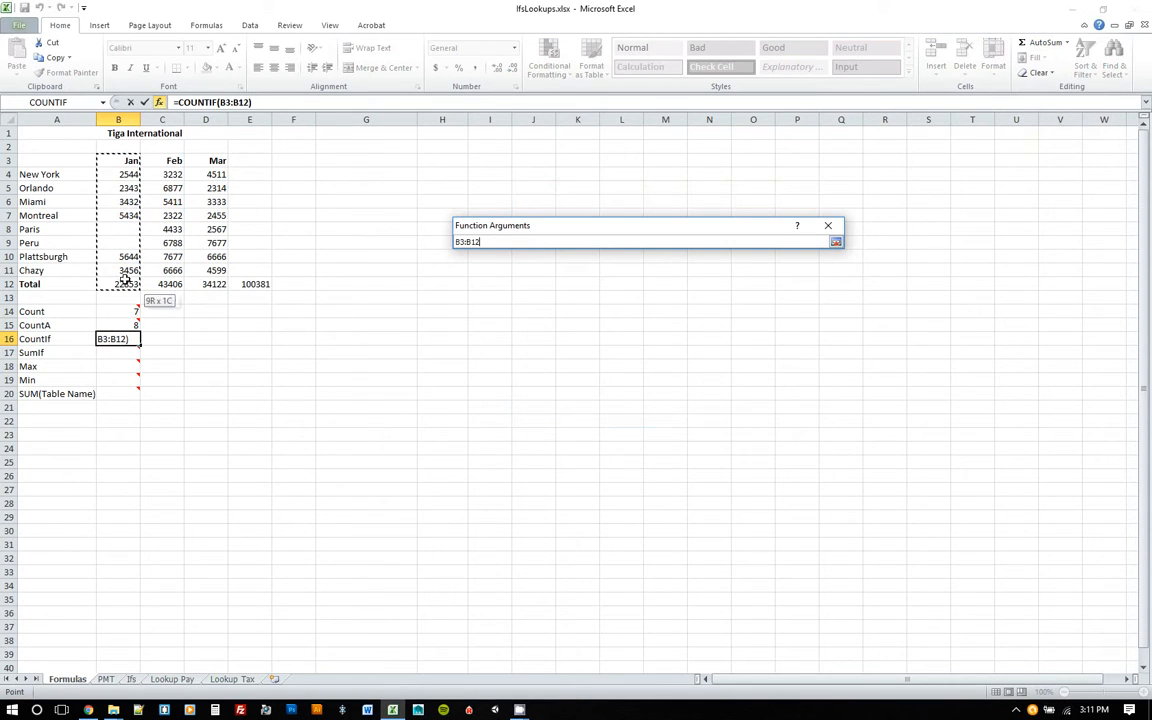
{"action": "left_click", "coordinate": [836, 241]}
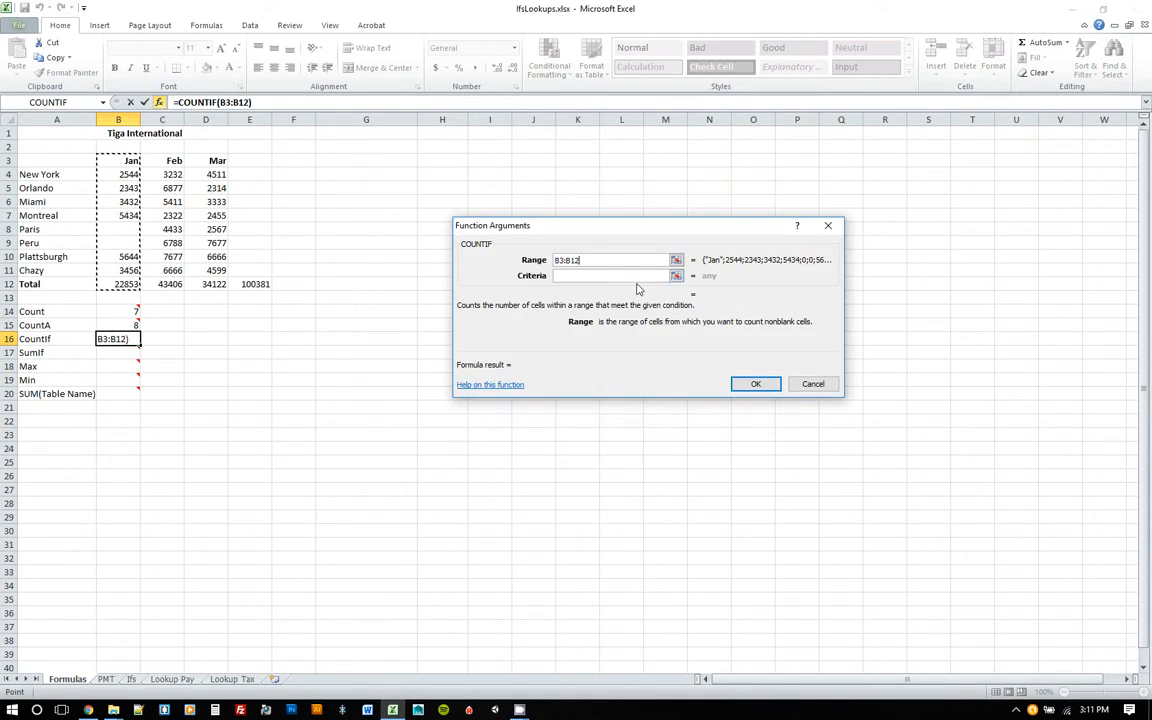
{"action": "key", "text": "Tab"}
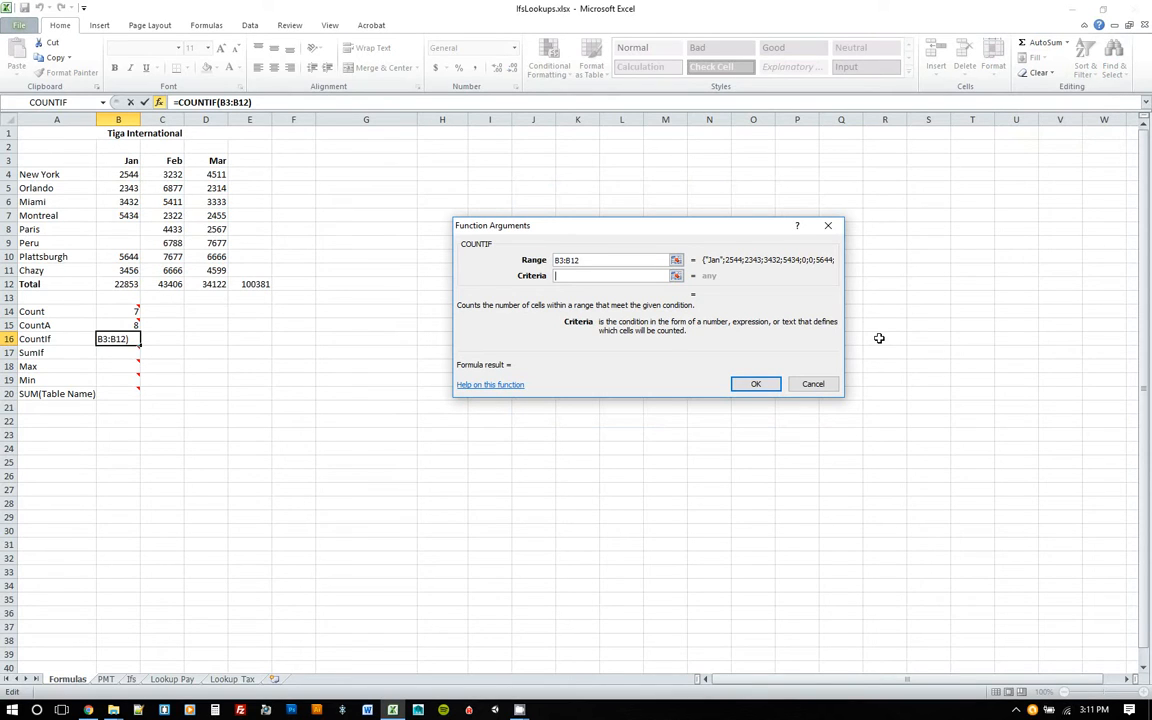
{"action": "type", "text": ">5000"}
{"action": "left_click", "coordinate": [757, 385]}
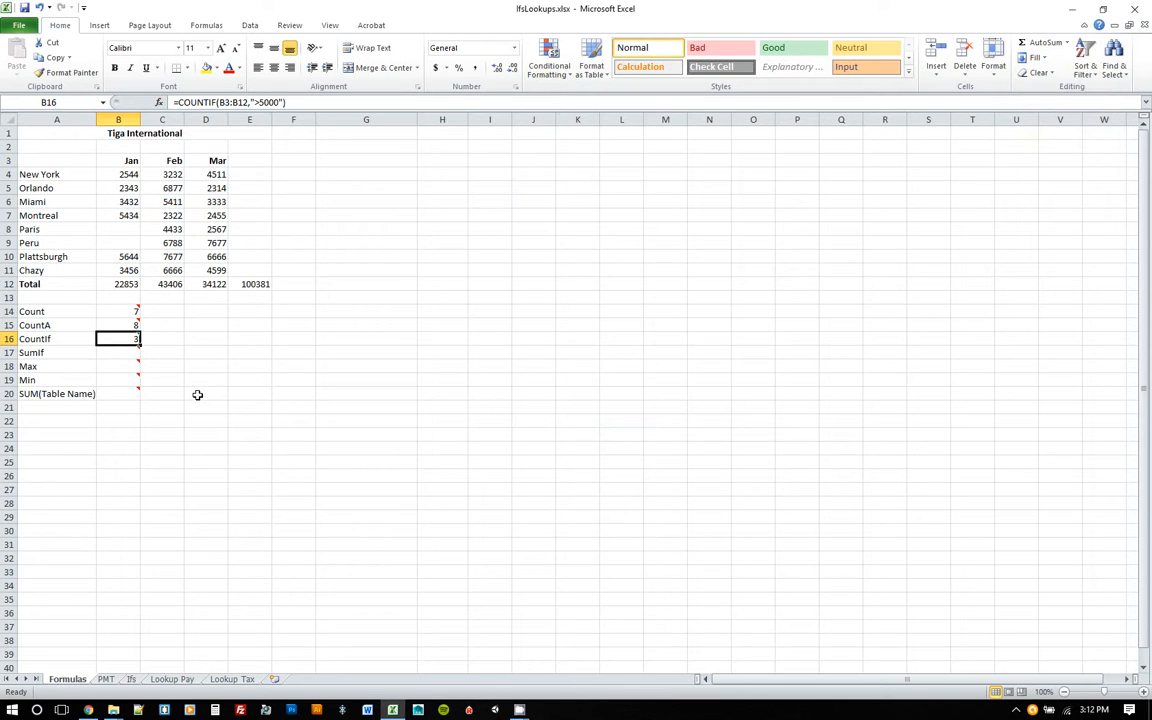
- Search the function list for "sumif" and insert the SUMIF function in cell B17
{"action": "left_click", "coordinate": [123, 352]}
{"action": "mouse_move", "coordinate": [120, 353]}
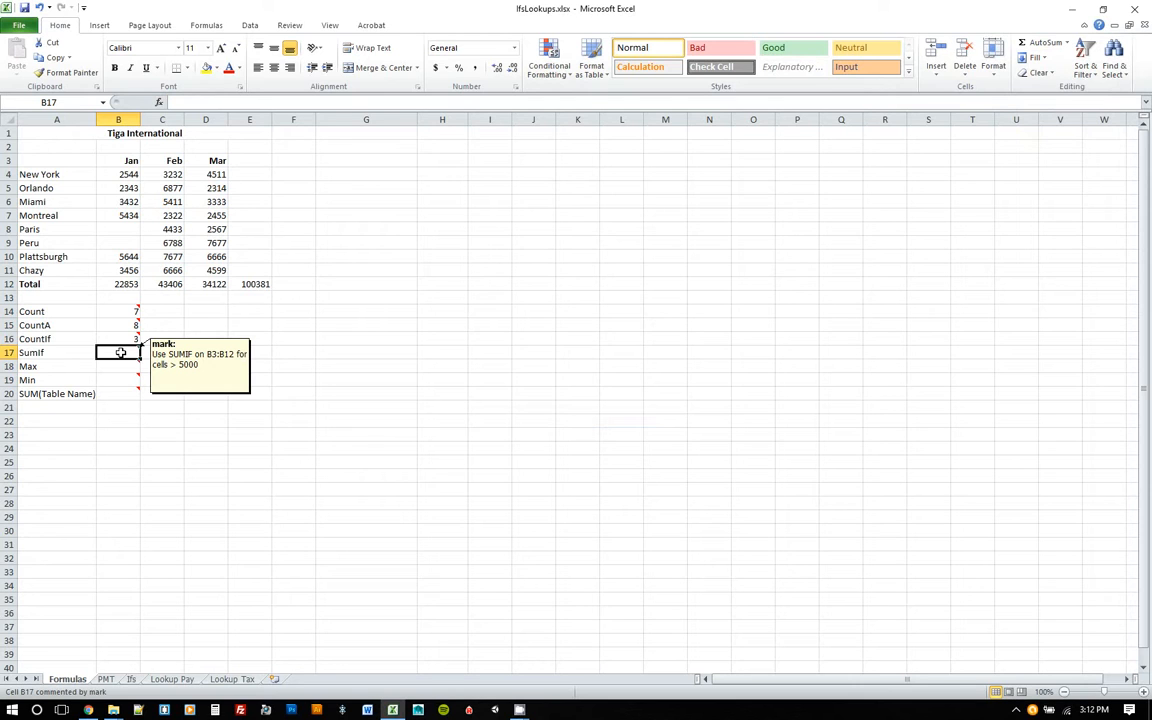
{"action": "left_click", "coordinate": [1067, 43]}
{"action": "left_click", "coordinate": [1063, 137]}
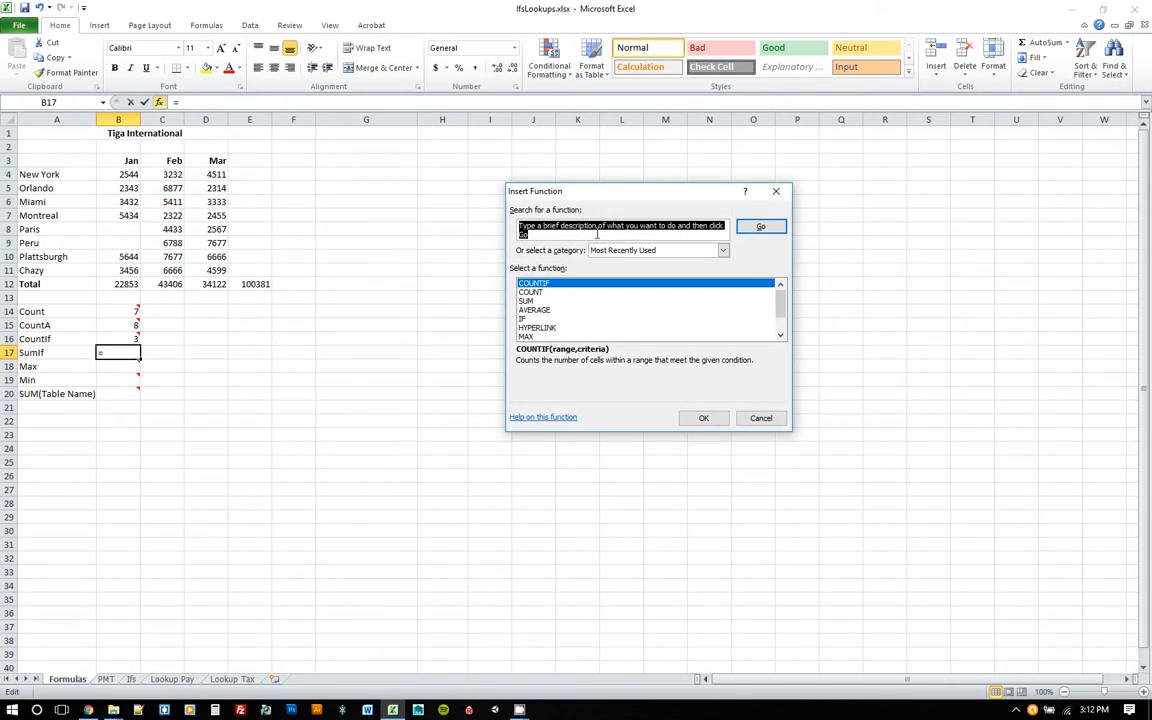
{"action": "type", "text": "sumif"}
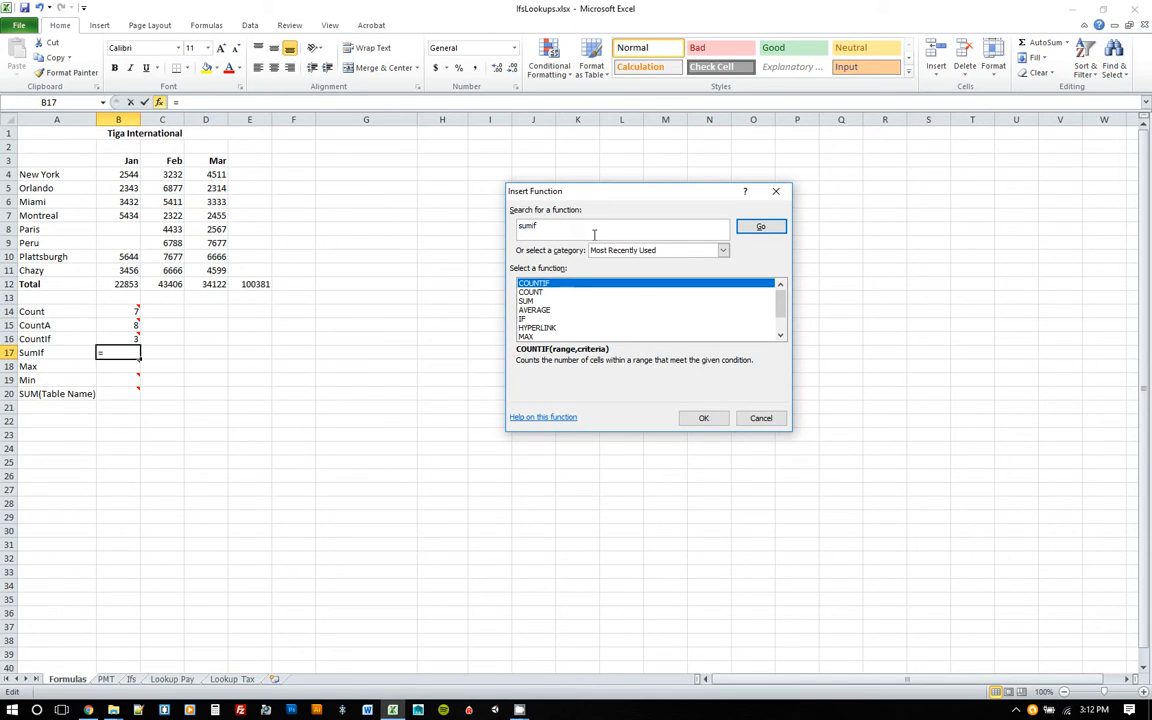
{"action": "key", "text": "Return"}
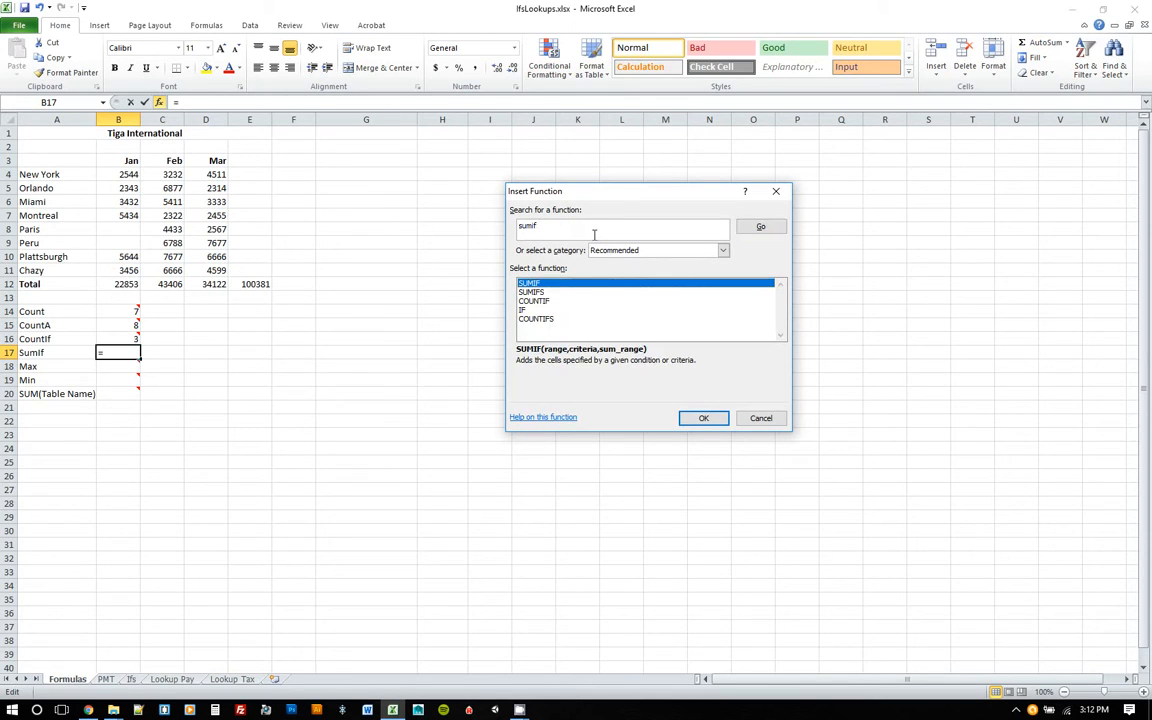
{"action": "double_click", "coordinate": [542, 285]}
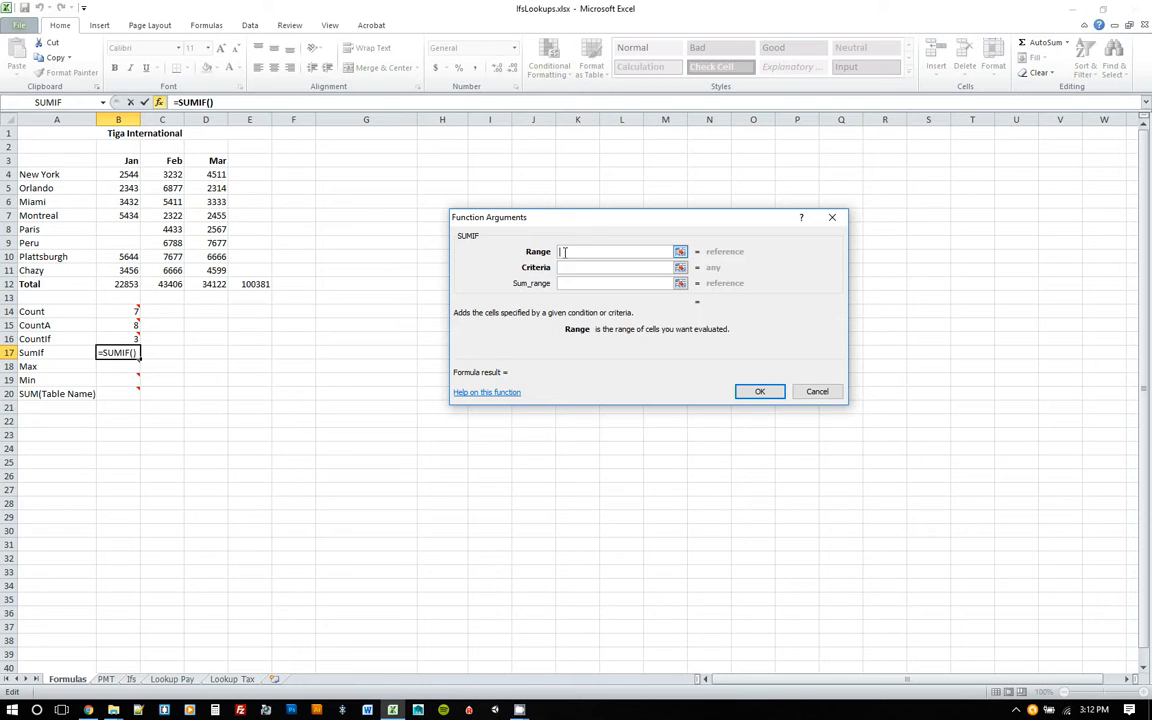
- Set SUMIF's Range to B3:B12 and its Criteria to >5000, leaving Sum_range empty, and accept the function
{"action": "left_click_drag", "start_coordinate": [123, 162], "coordinate": [118, 284]}
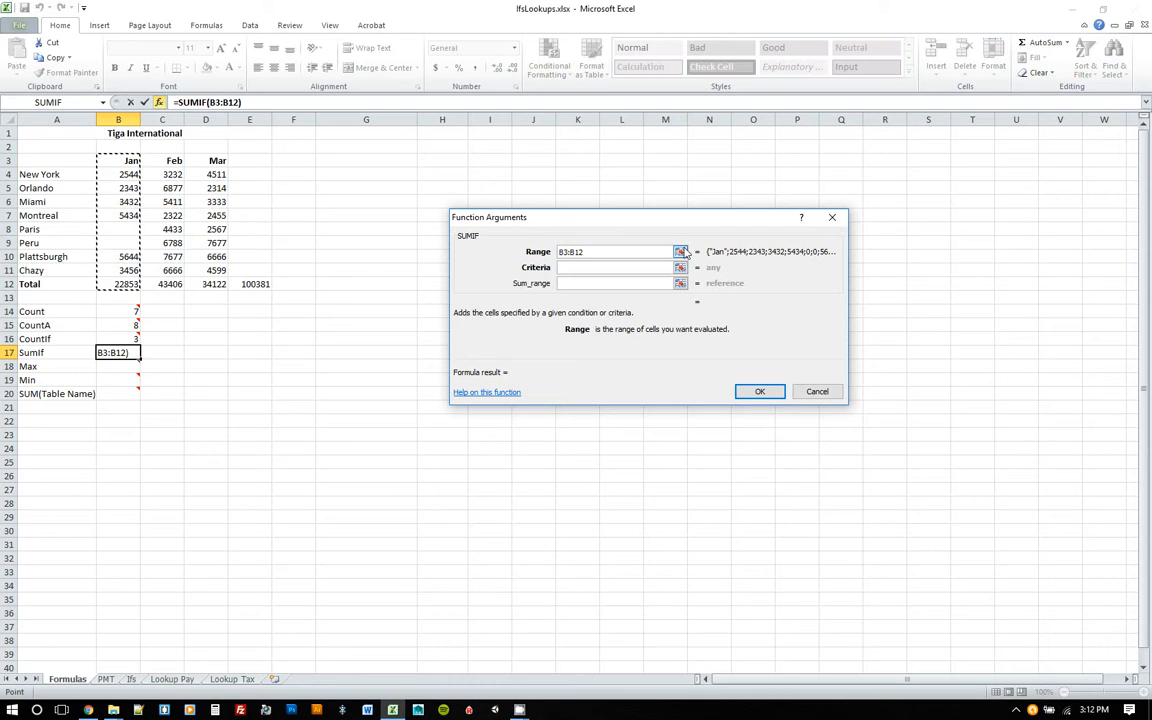
{"action": "left_click", "coordinate": [615, 267]}
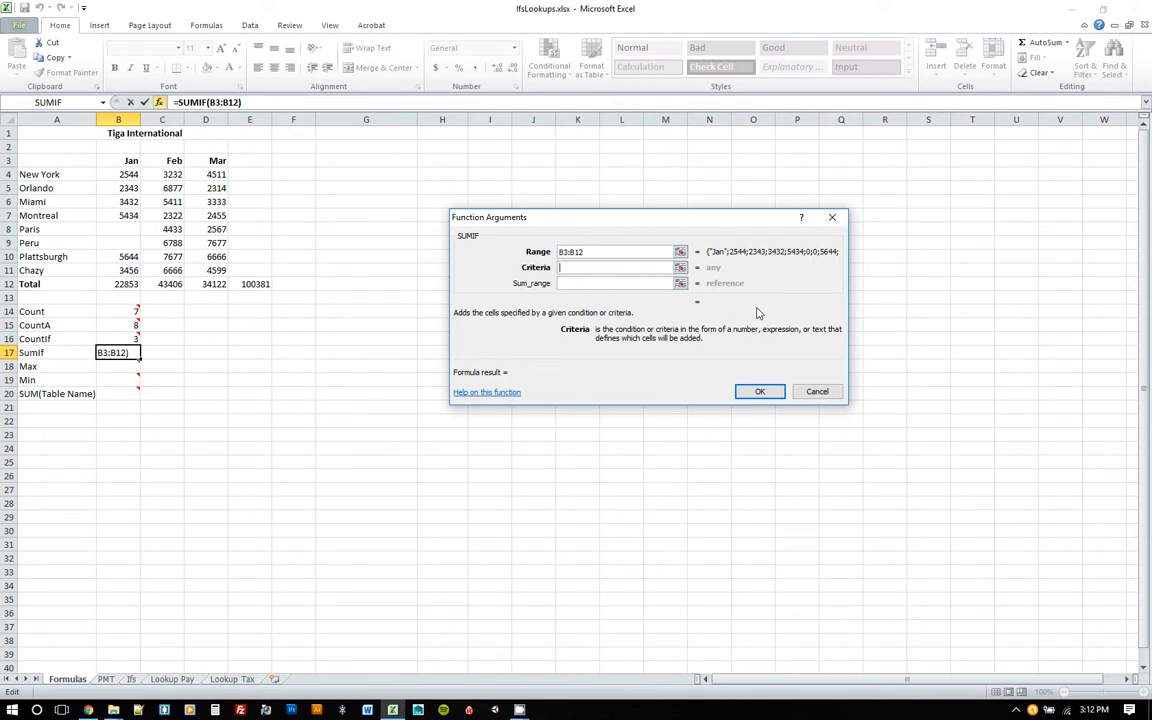
{"action": "type", "text": ">5000"}
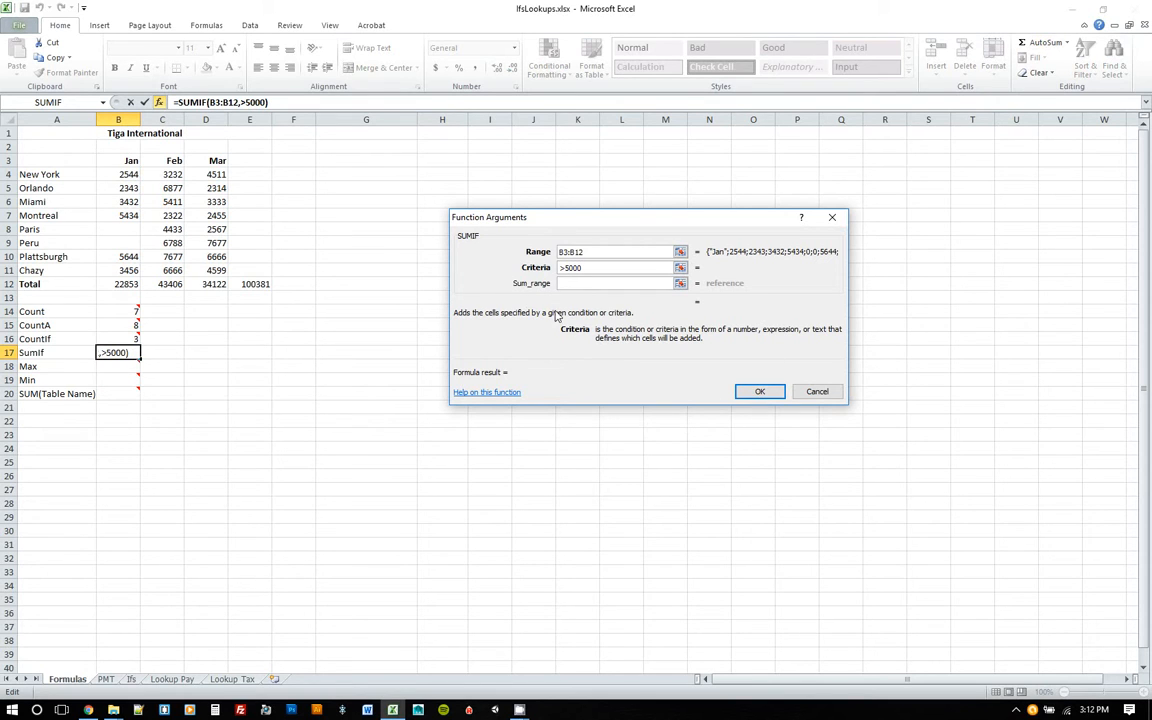
{"action": "left_click", "coordinate": [761, 392]}
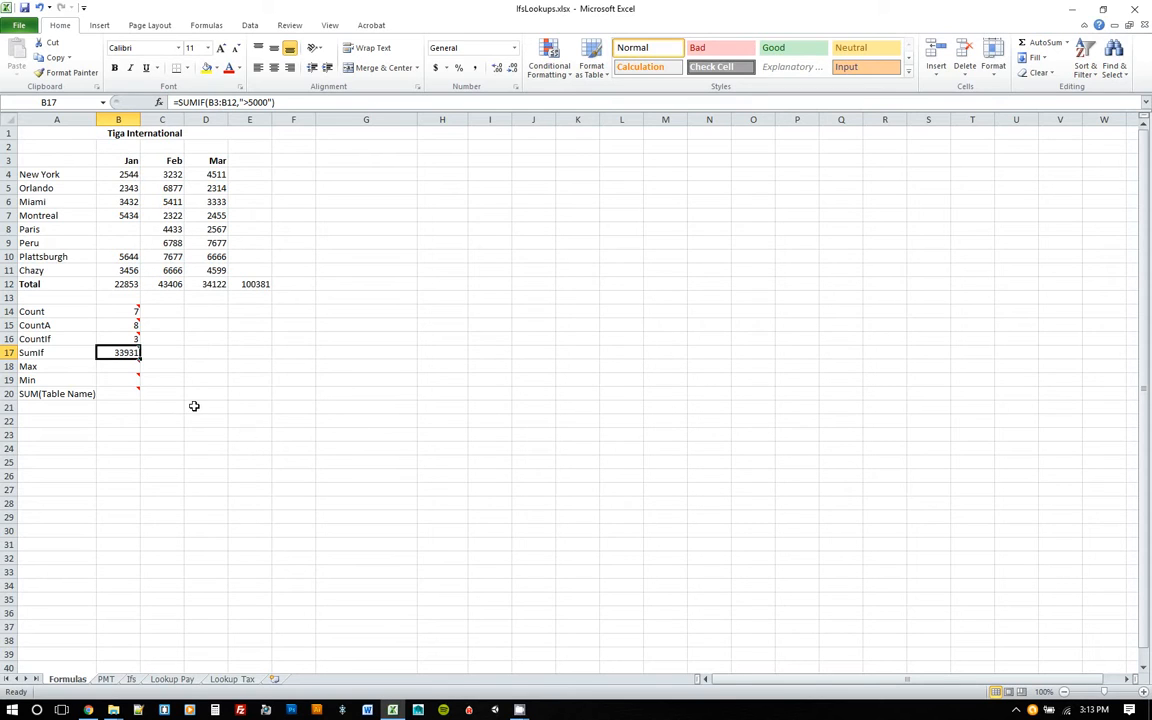
- Enter the formula =max(B3:B12) in the Max result cell B18
{"action": "left_click", "coordinate": [116, 367]}
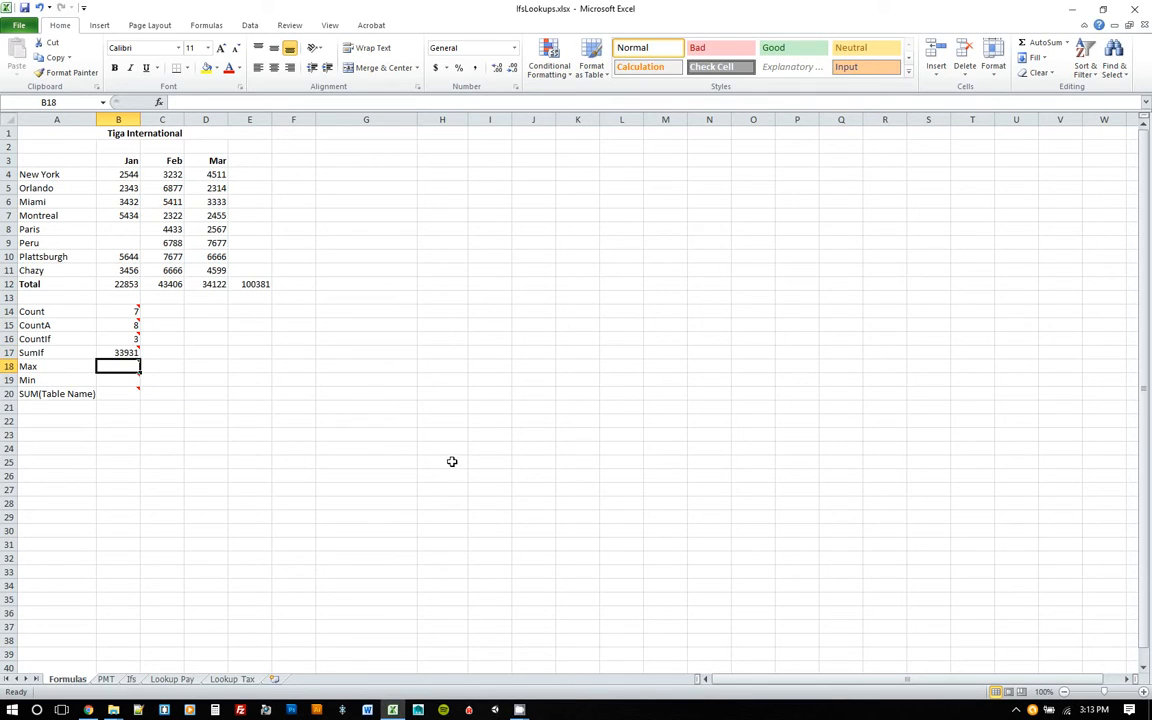
{"action": "type", "text": "=max"}
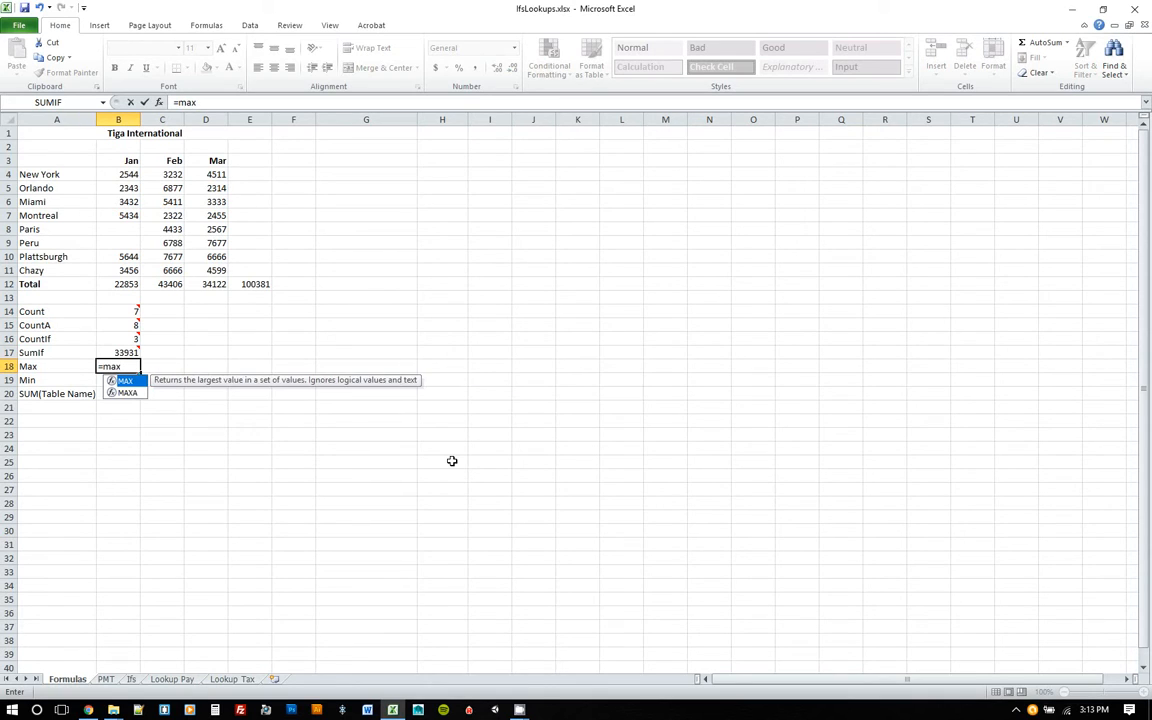
{"action": "type", "text": "("}
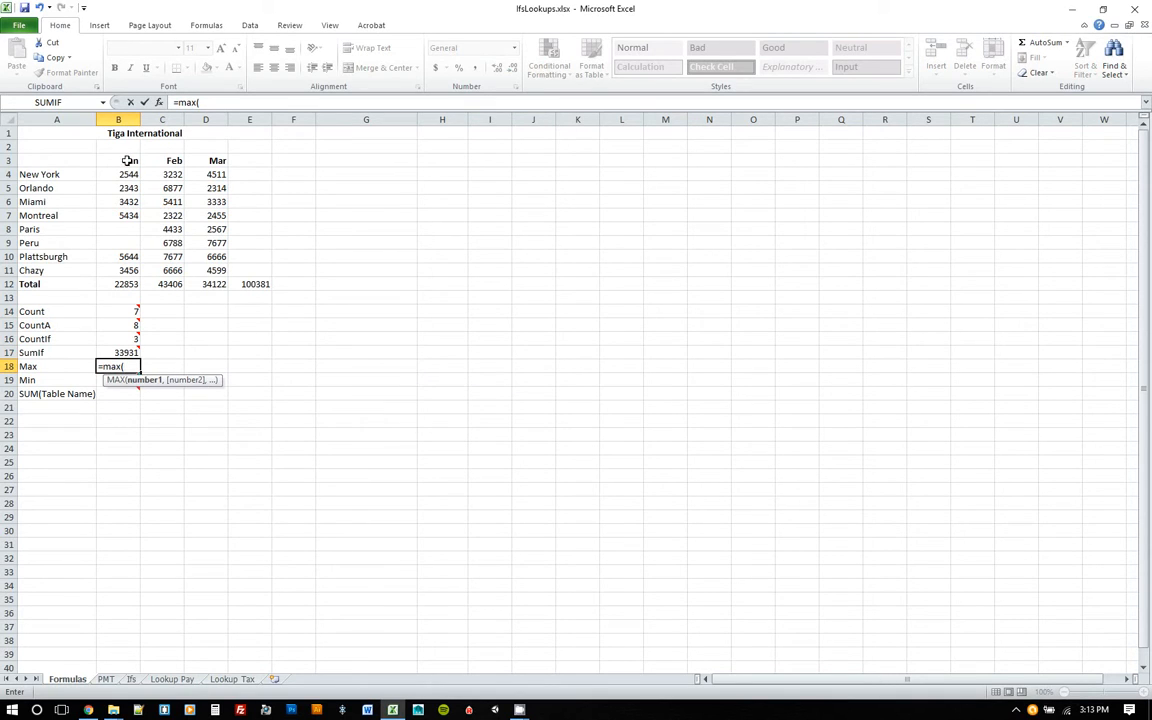
{"action": "left_click_drag", "start_coordinate": [120, 160], "coordinate": [121, 283]}
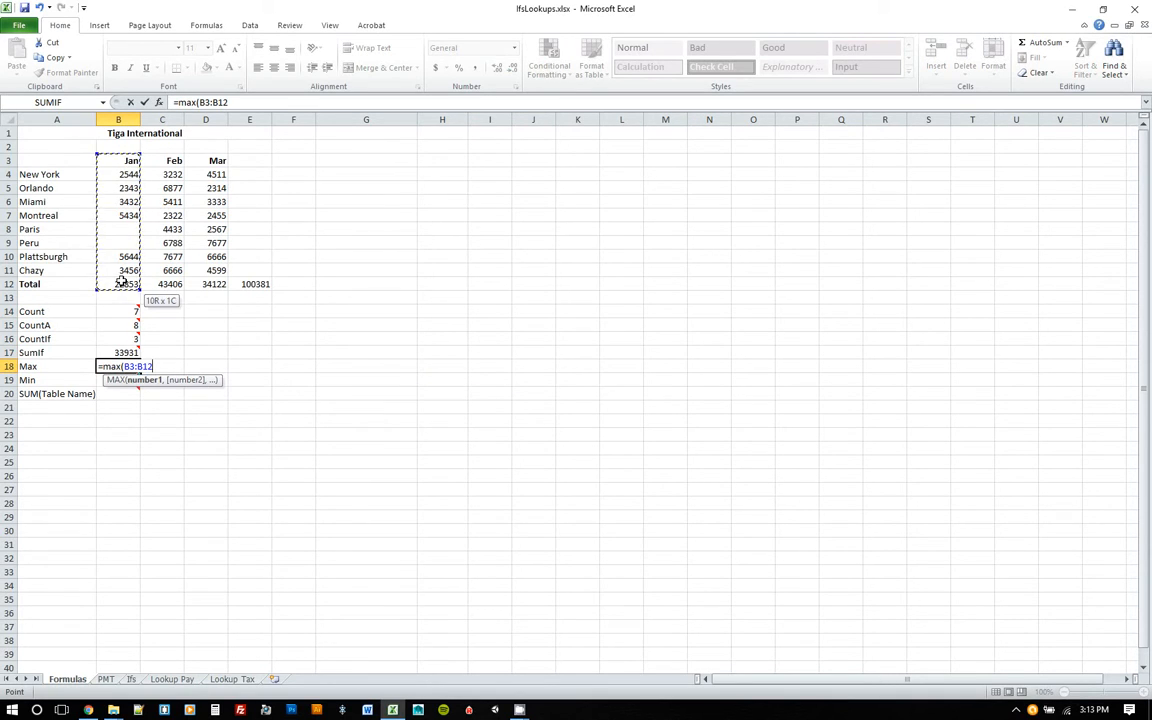
{"action": "type", "text": ")"}
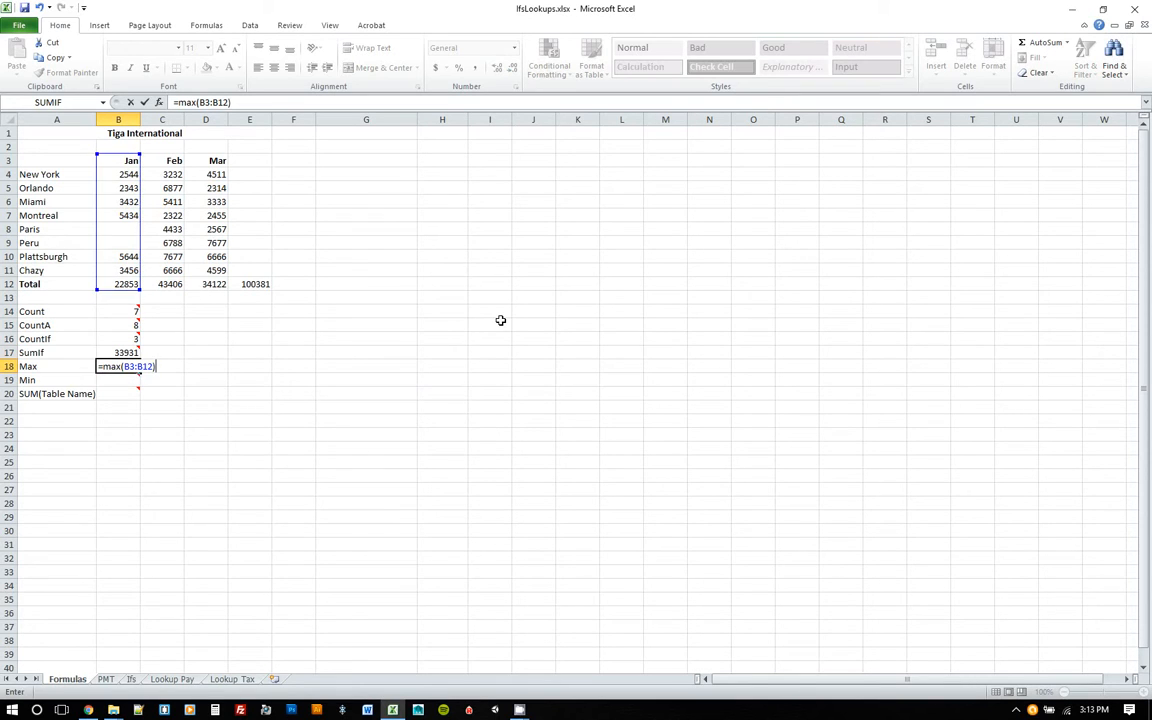
{"action": "key", "text": "Return"}
- Enter the formula =min(B3:B12) in the Min result cell B19
{"action": "mouse_move", "coordinate": [140, 378]}
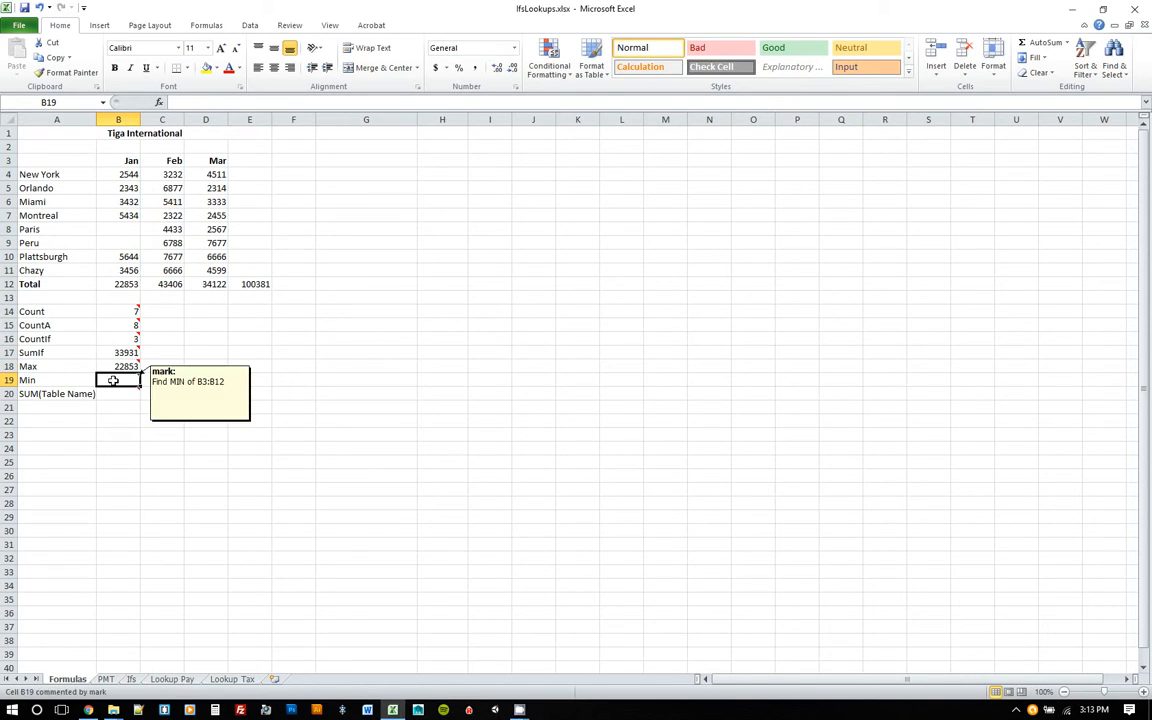
{"action": "type", "text": "m"}
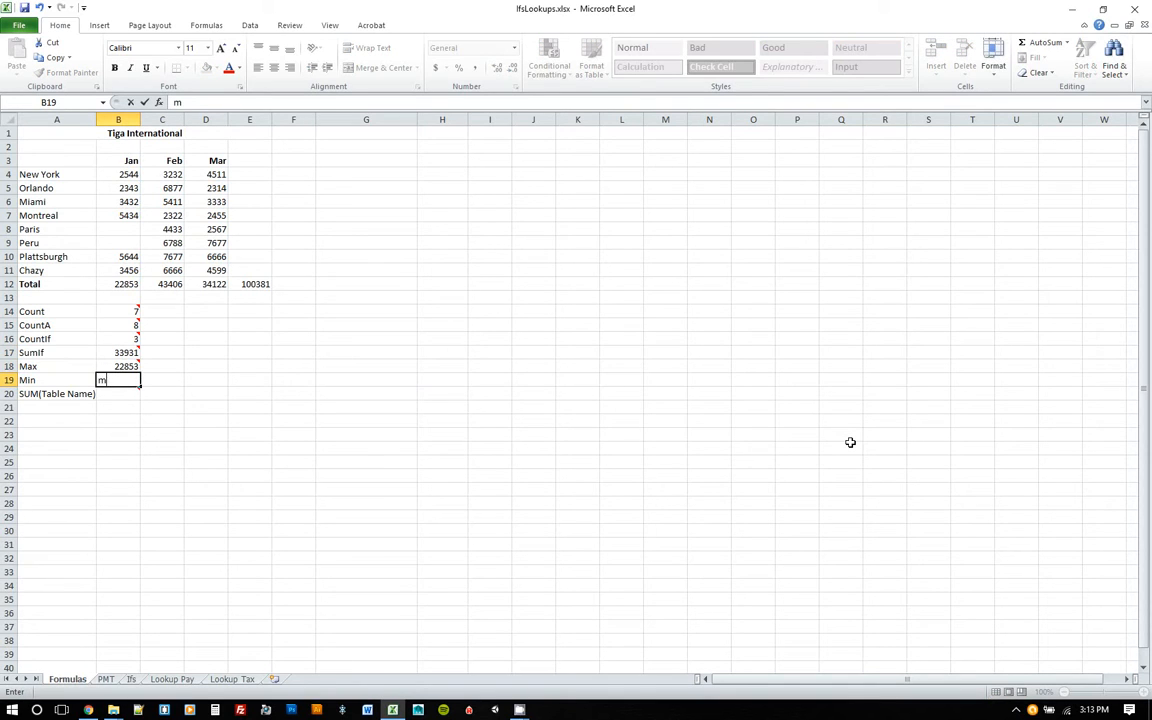
{"action": "type", "text": "in=min("}
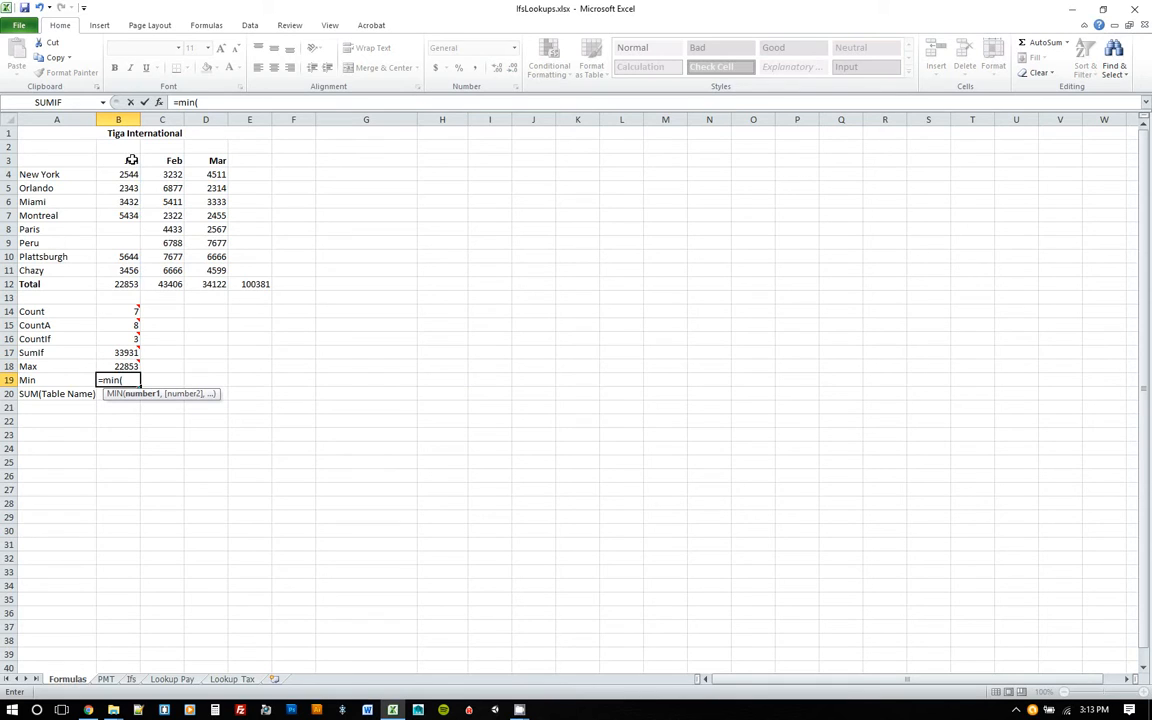
{"action": "left_click_drag", "start_coordinate": [118, 160], "coordinate": [118, 283]}
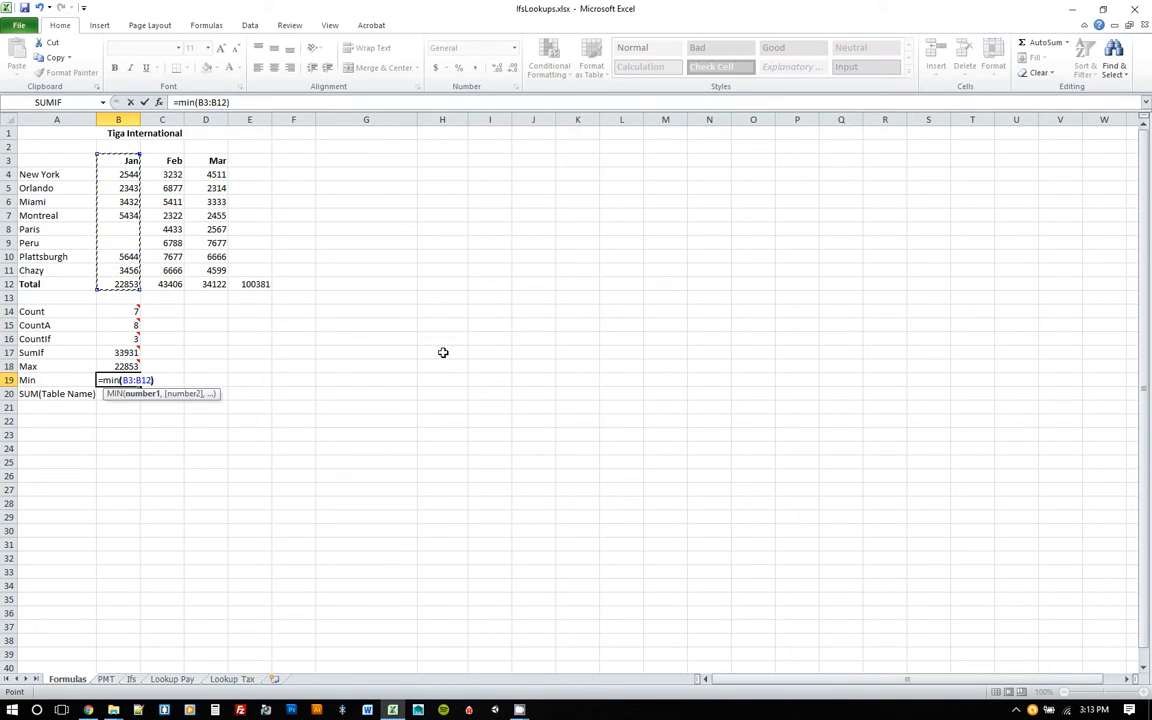
{"action": "type", "text": ")"}
{"action": "key", "text": "Return"}
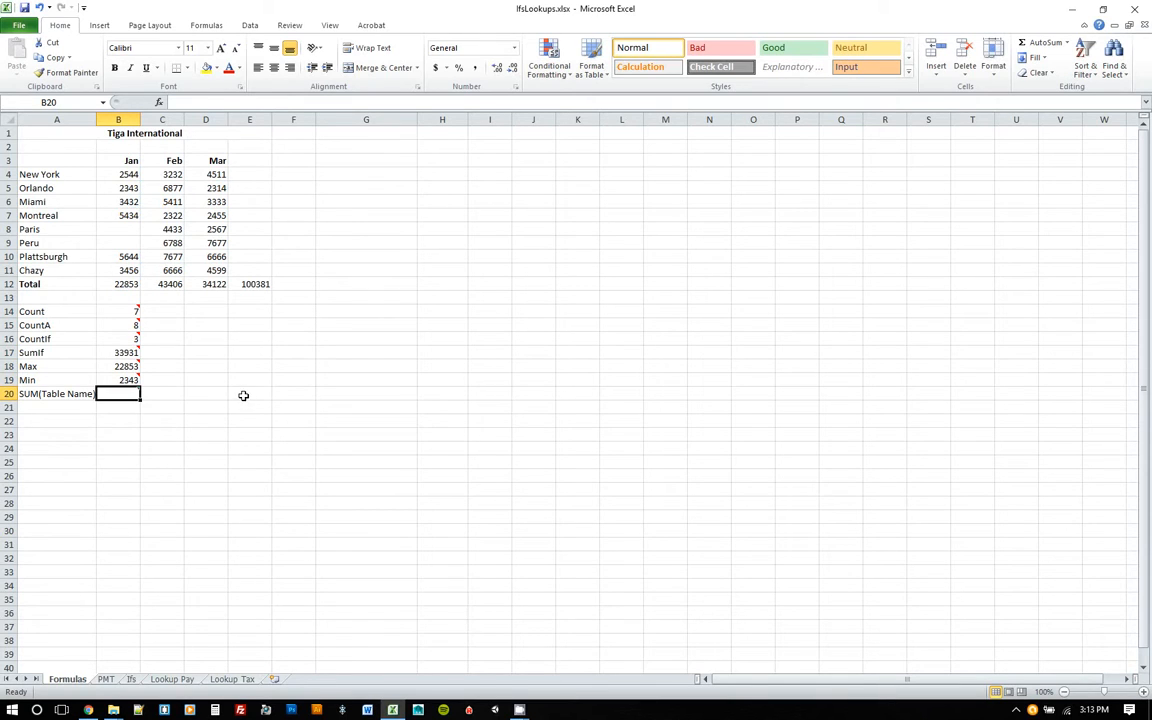
- Enter the formula =sum(B4:D12) in the SUM(Table Name) result cell B20
{"action": "mouse_move", "coordinate": [127, 402]}
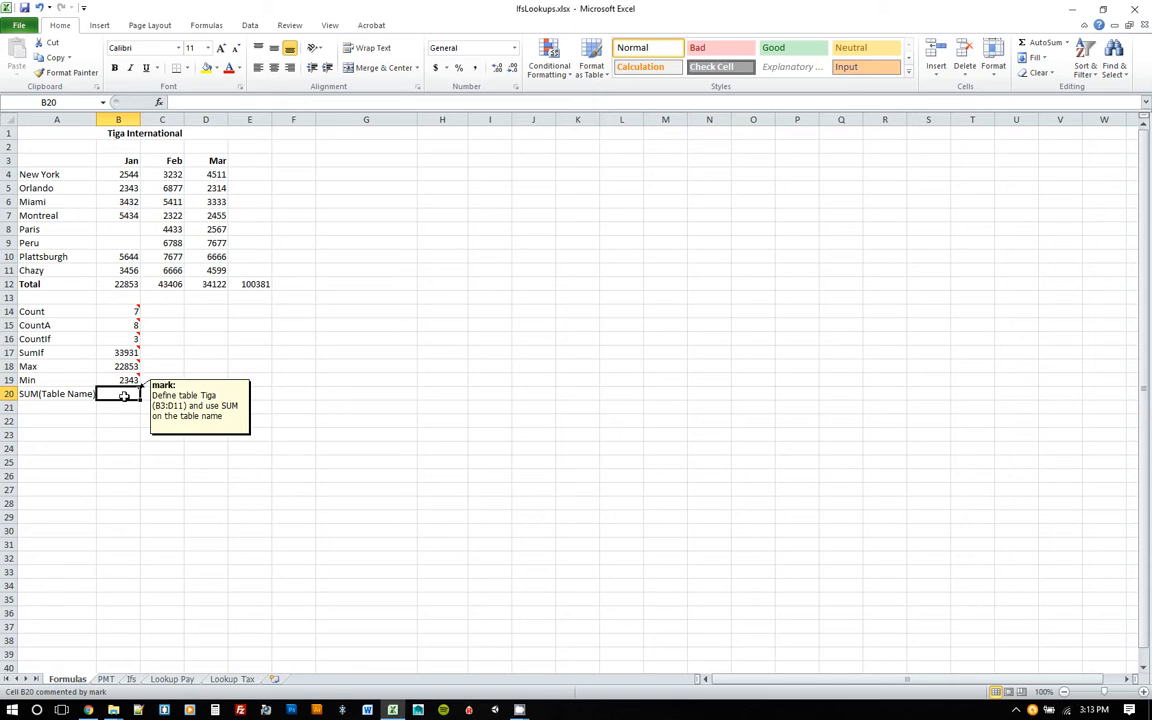
{"action": "type", "text": "=su"}
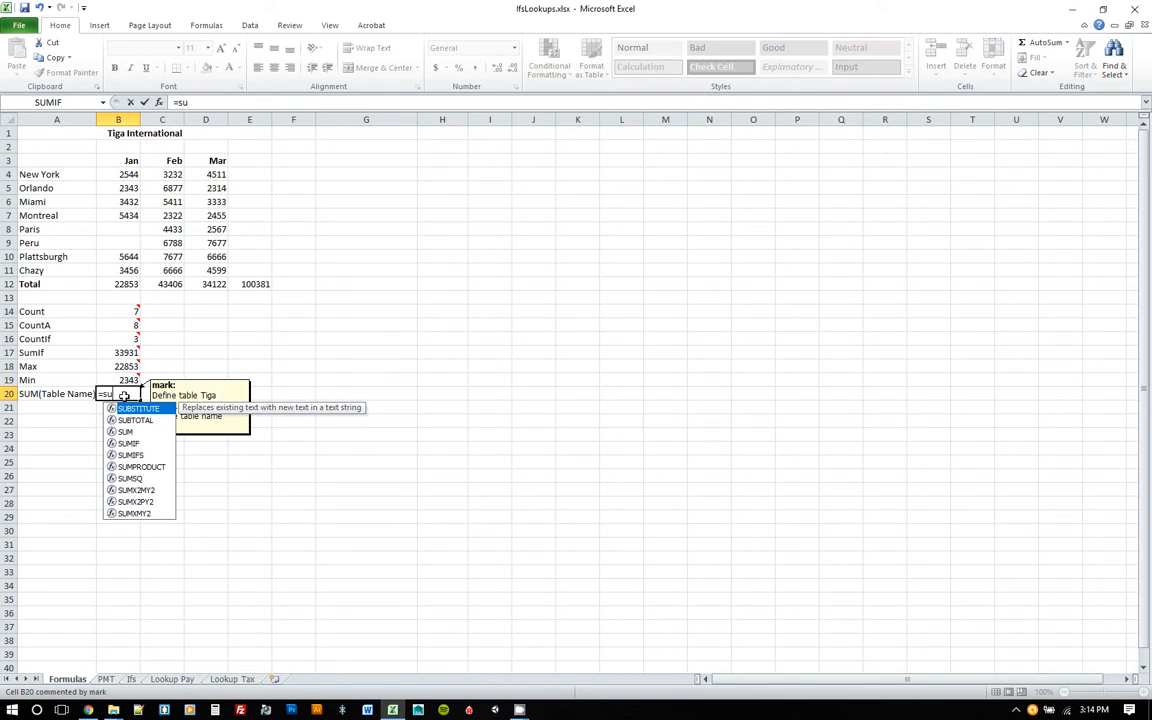
{"action": "type", "text": "m("}
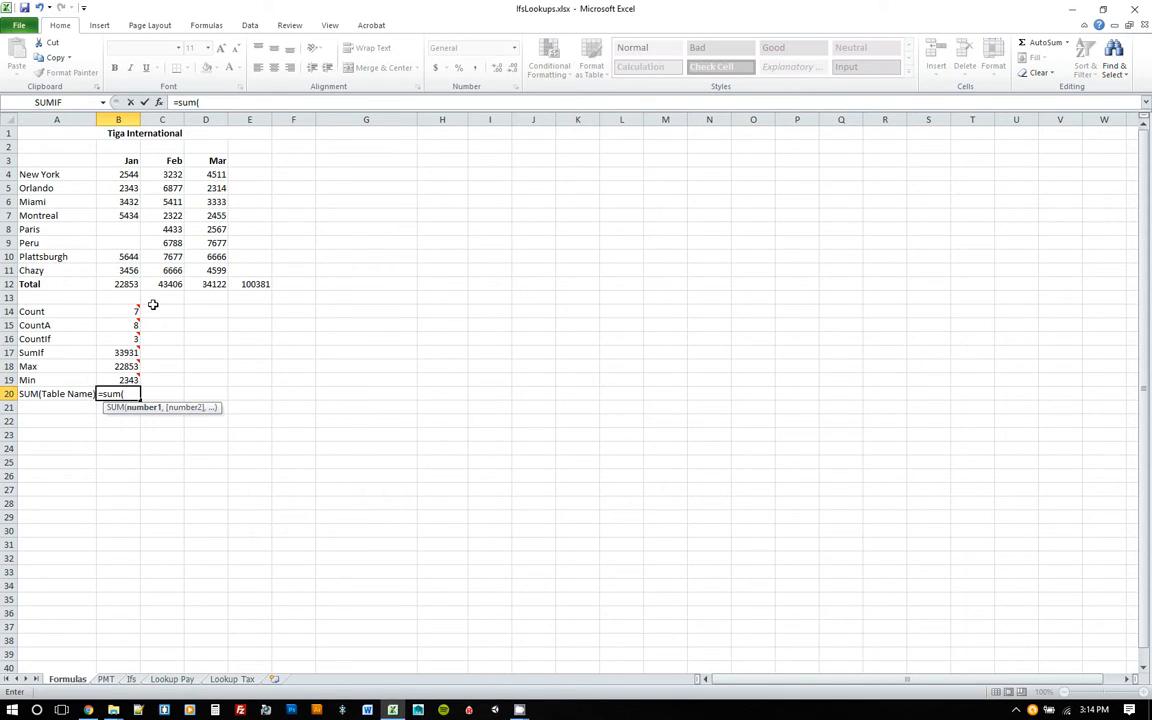
{"action": "left_click_drag", "start_coordinate": [116, 174], "coordinate": [211, 285]}
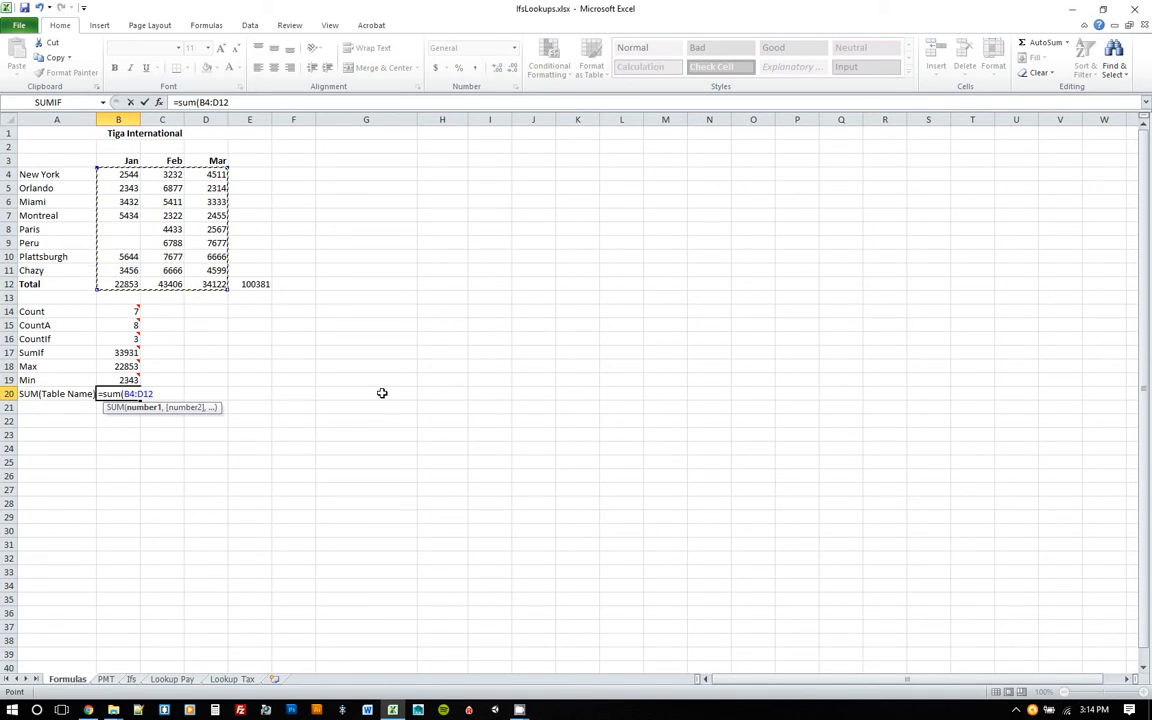
{"action": "type", "text": ")"}
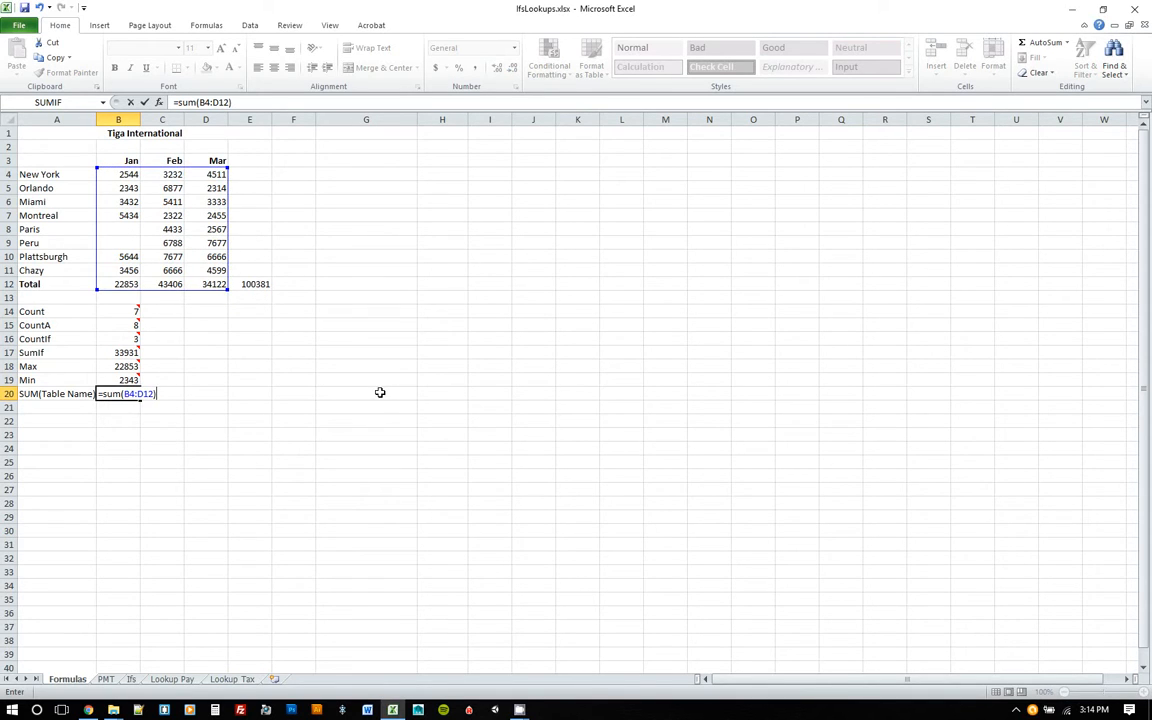
{"action": "key", "text": "Return"}
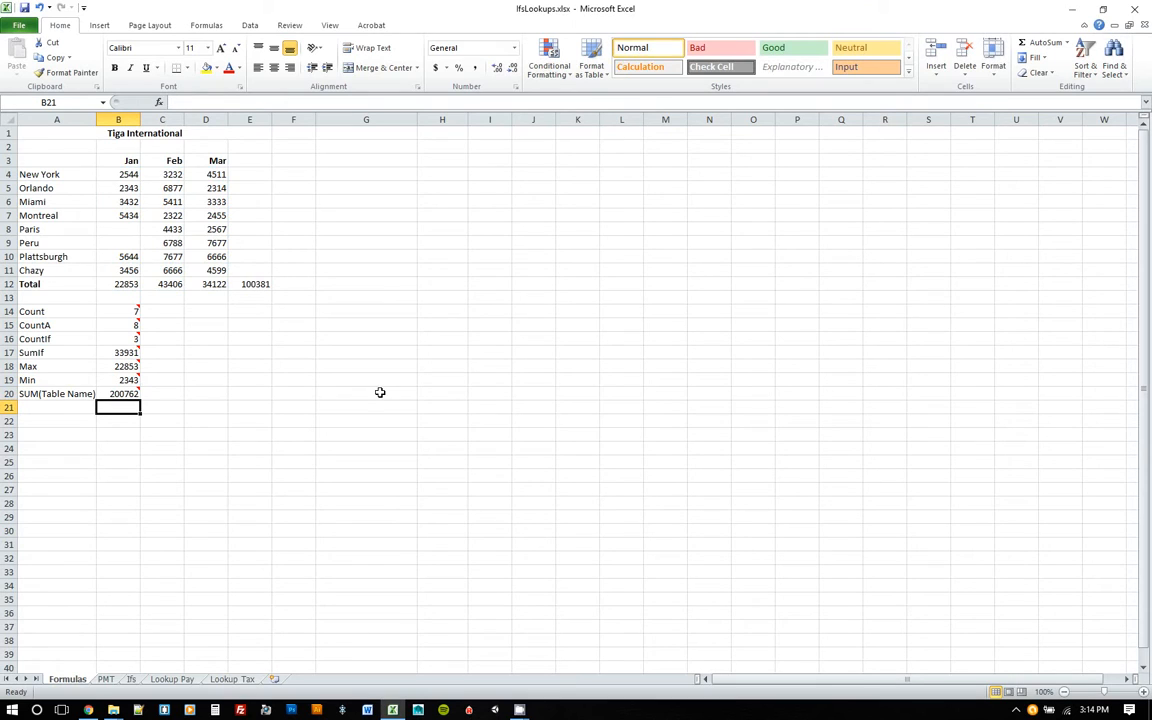
- Try to define the workbook-wide name Tiga for the range B4:D12
{"action": "left_click", "coordinate": [160, 392]}
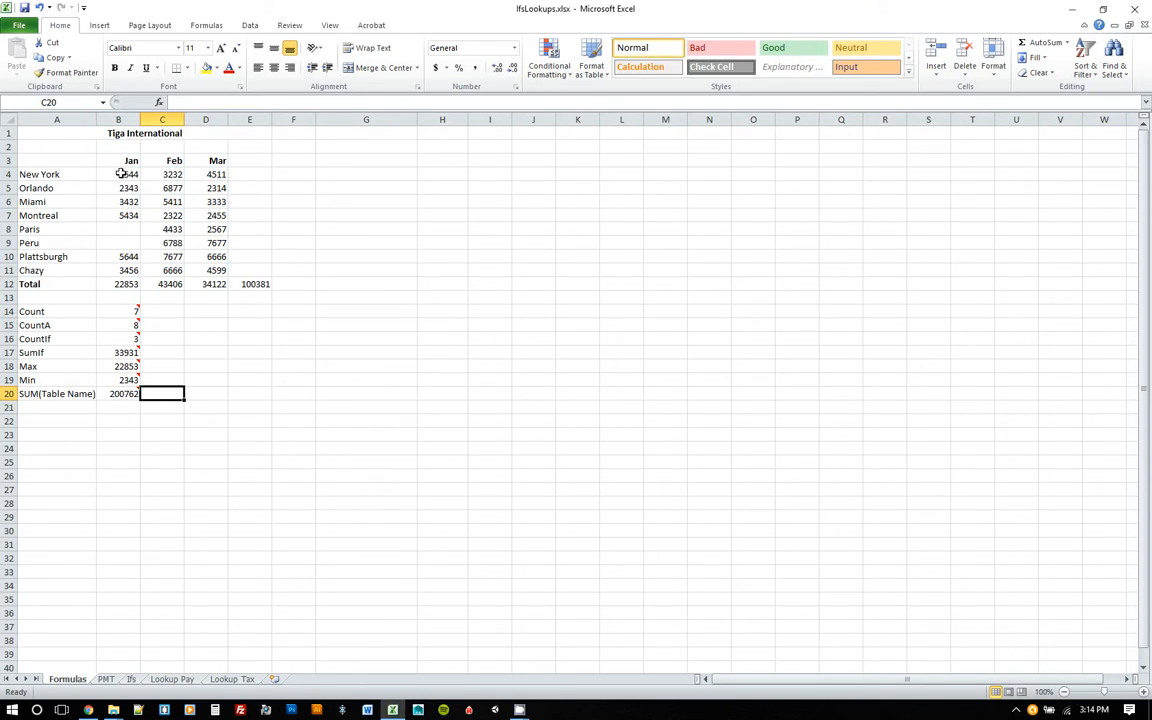
{"action": "left_click_drag", "start_coordinate": [124, 175], "coordinate": [208, 275]}
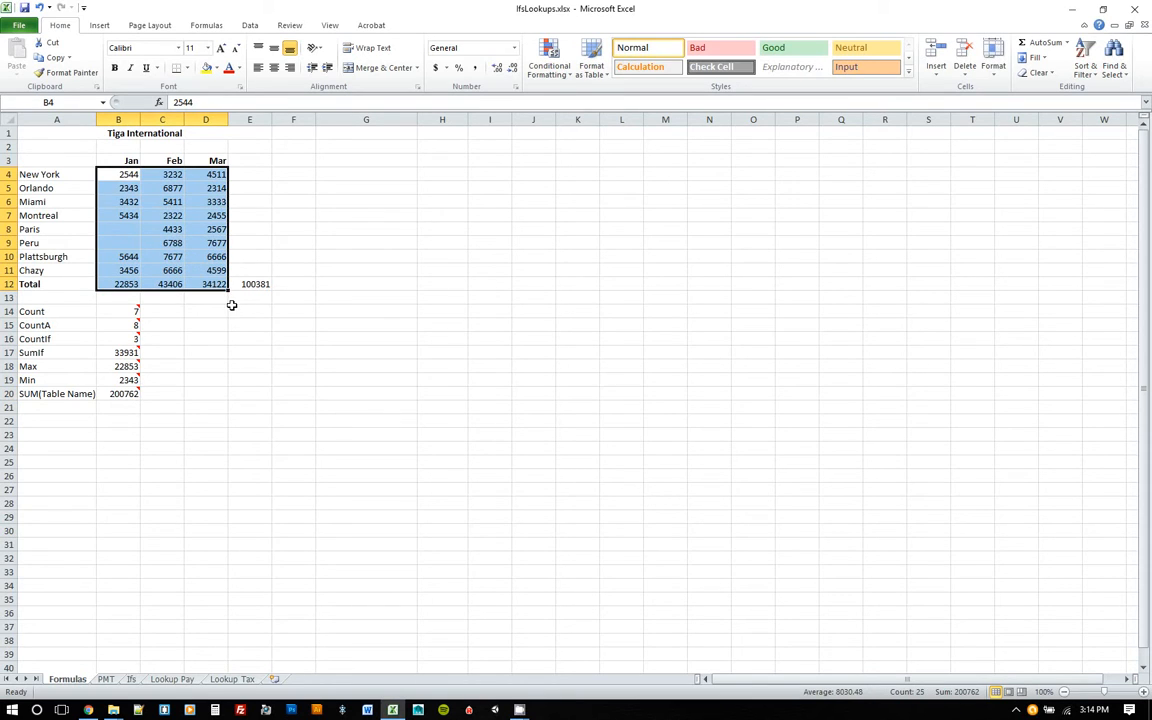
{"action": "left_click", "coordinate": [212, 26]}
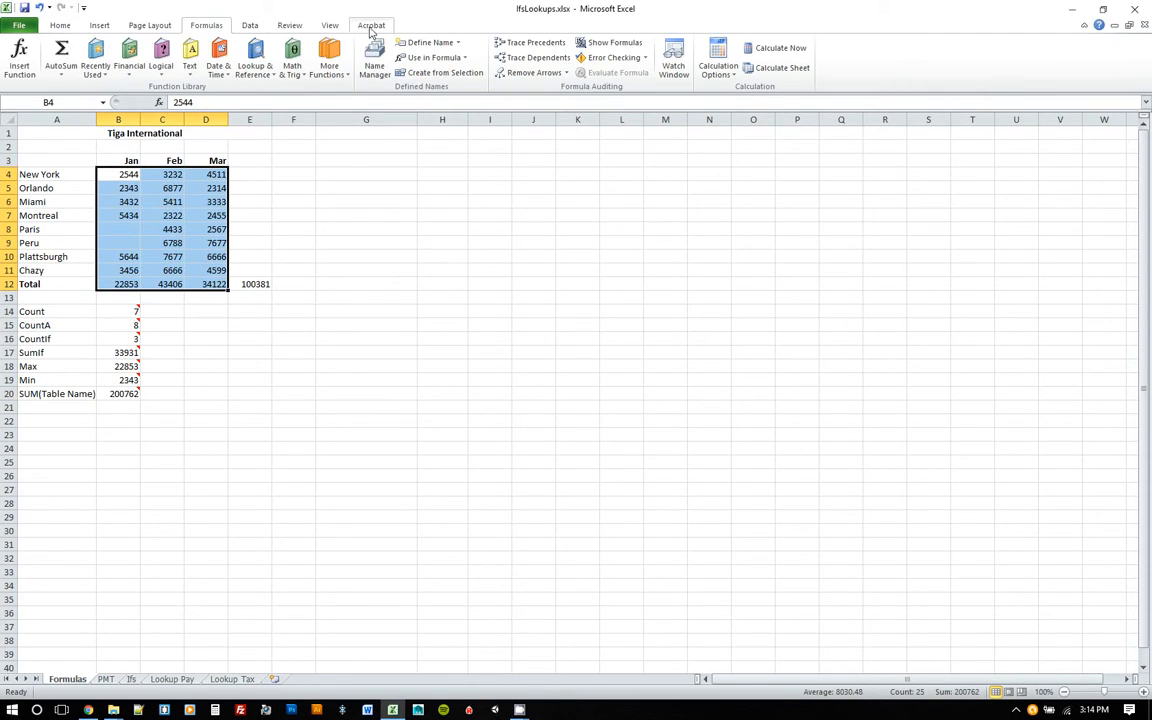
{"action": "left_click", "coordinate": [436, 44]}
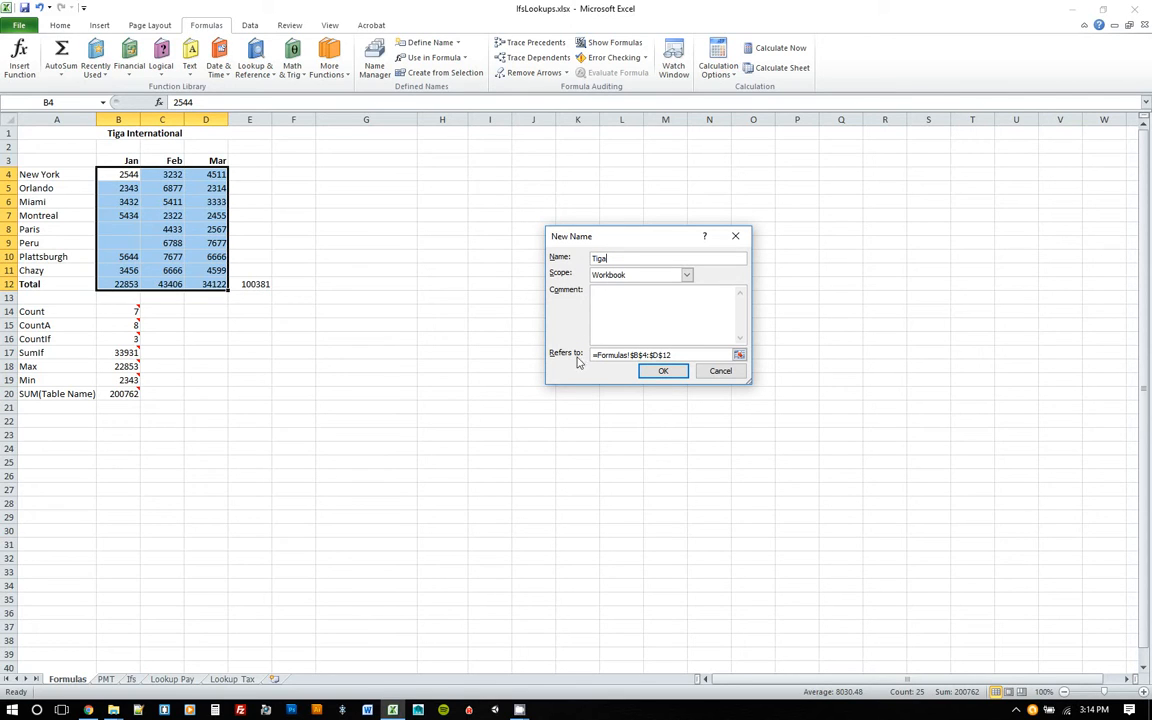
{"action": "left_click", "coordinate": [661, 372]}
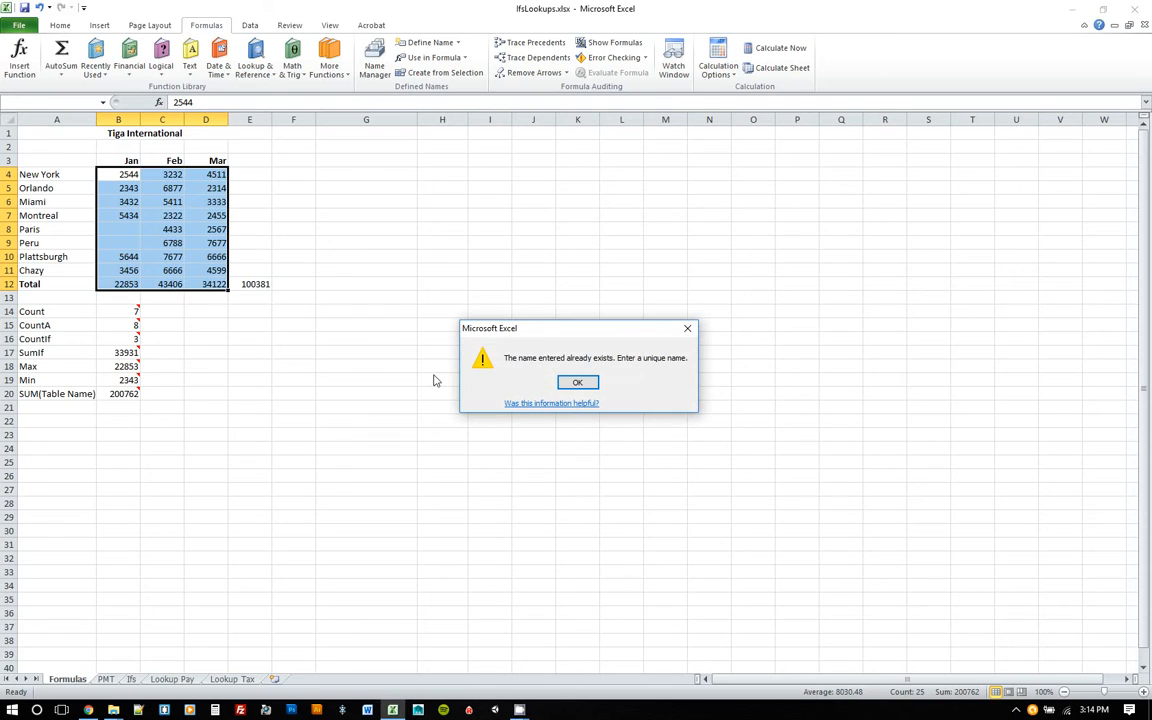
{"action": "left_click", "coordinate": [577, 382]}
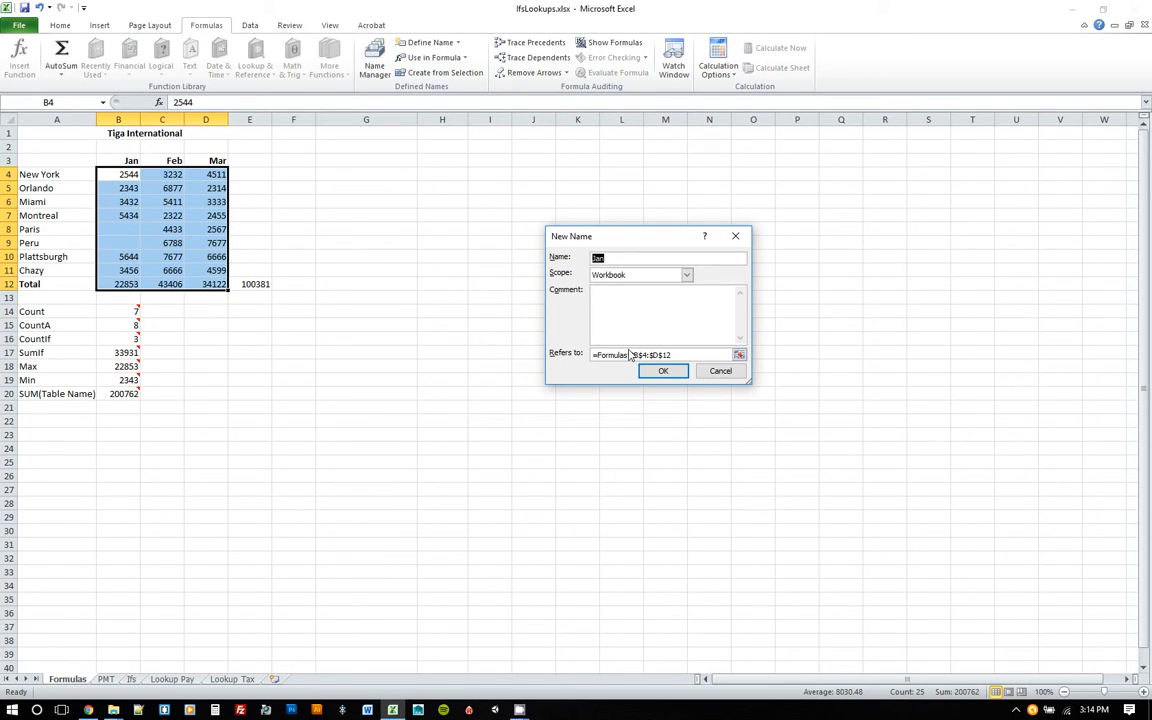
{"action": "left_click", "coordinate": [714, 370]}
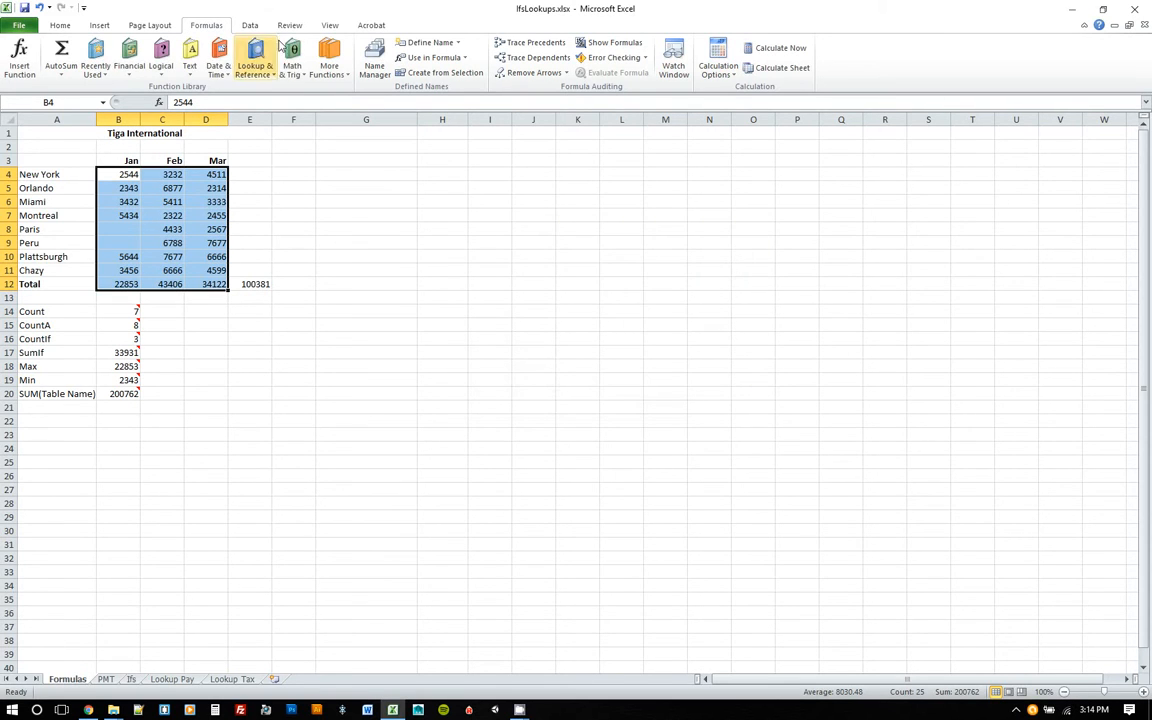
- Open the existing Tiga name's reference in the Name Manager and clear its range, keeping only the equals sign
{"action": "left_click", "coordinate": [373, 66]}
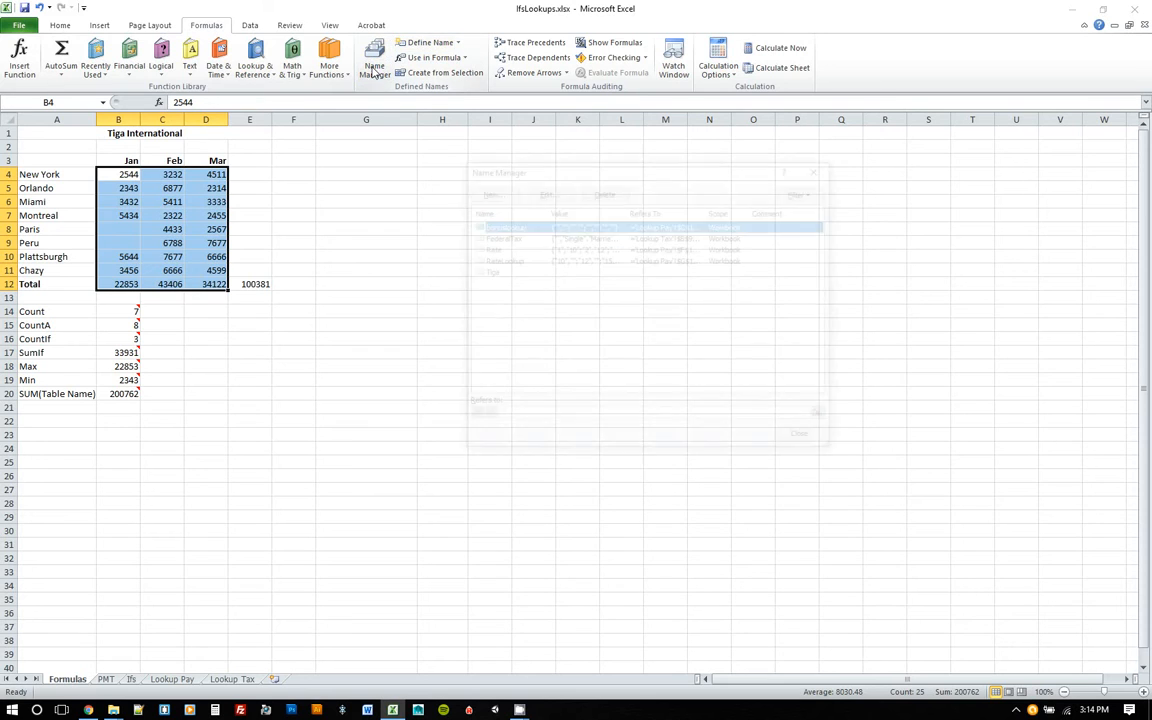
{"action": "left_click", "coordinate": [487, 271]}
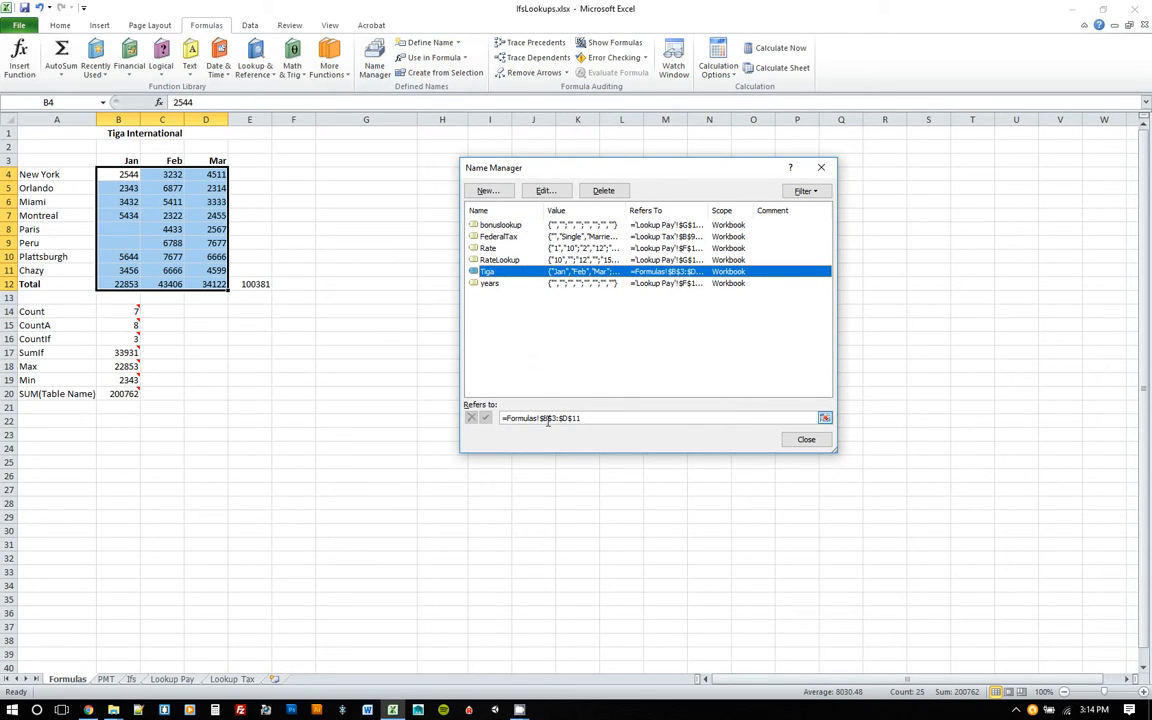
{"action": "left_click", "coordinate": [585, 418]}
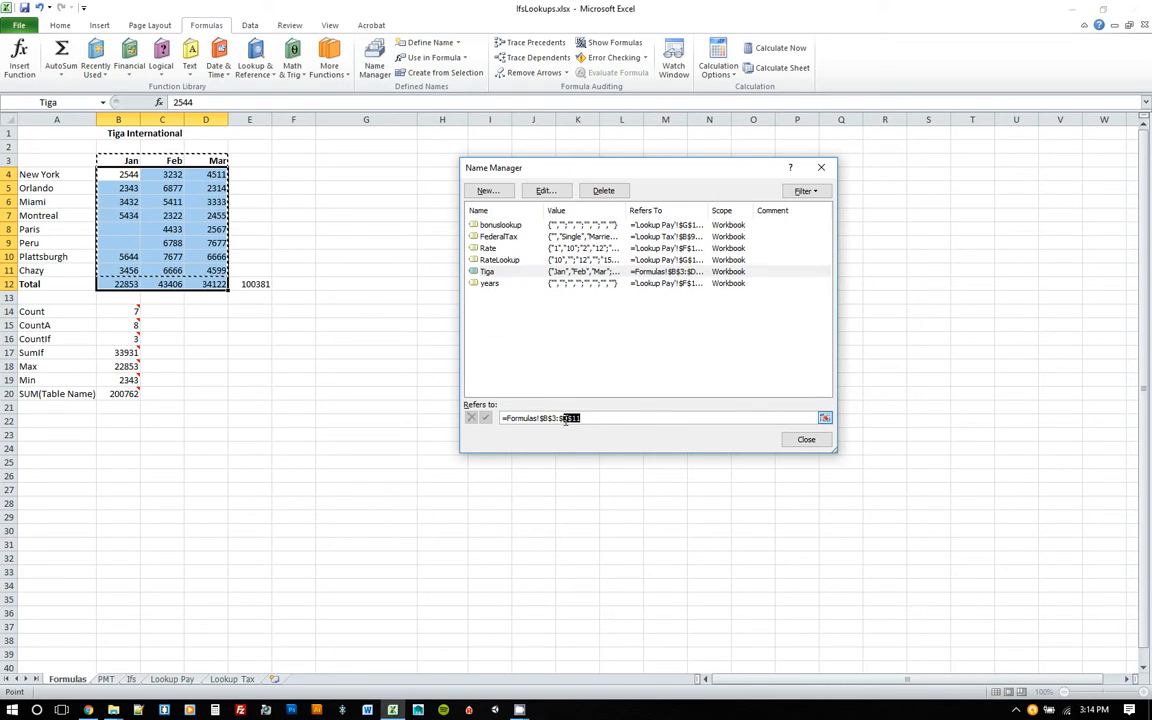
{"action": "left_click_drag", "start_coordinate": [583, 418], "coordinate": [467, 412]}
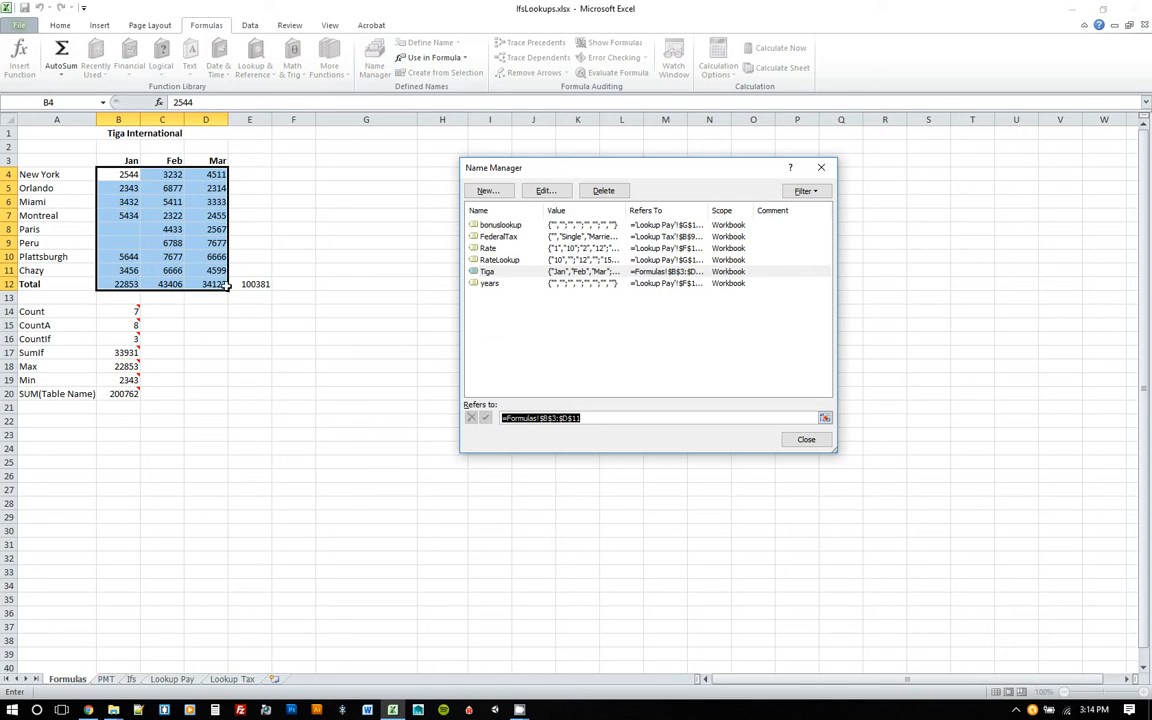
{"action": "left_click", "coordinate": [593, 418]}
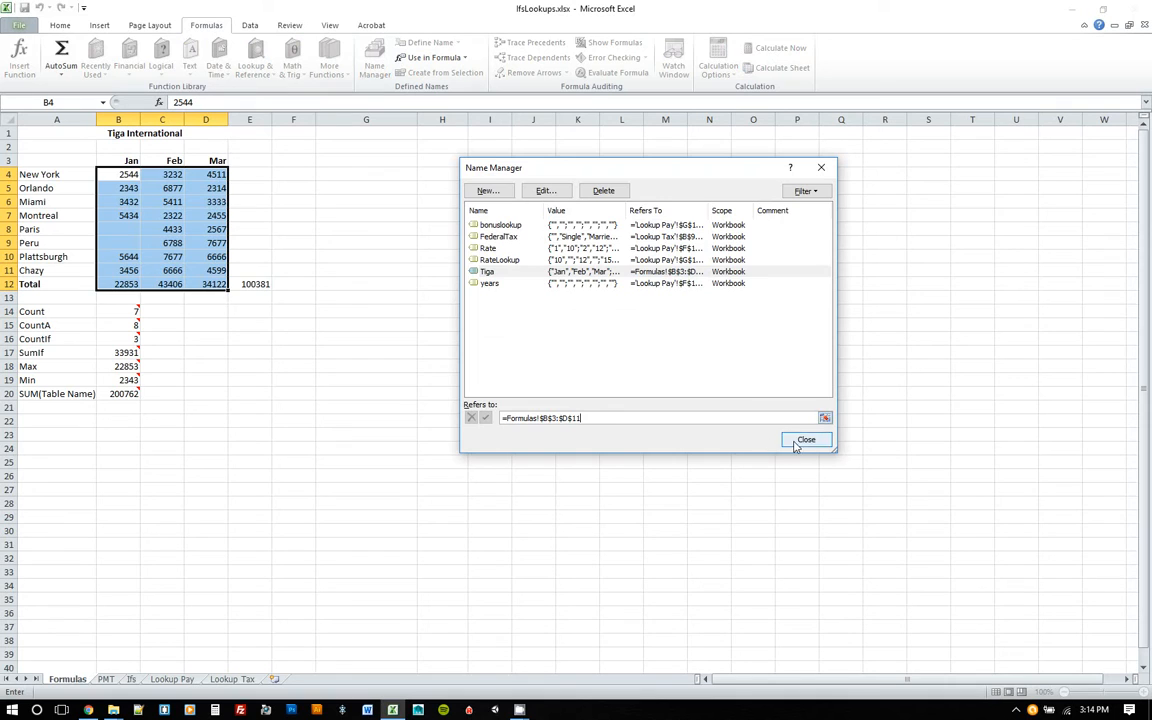
{"action": "left_click", "coordinate": [824, 418]}
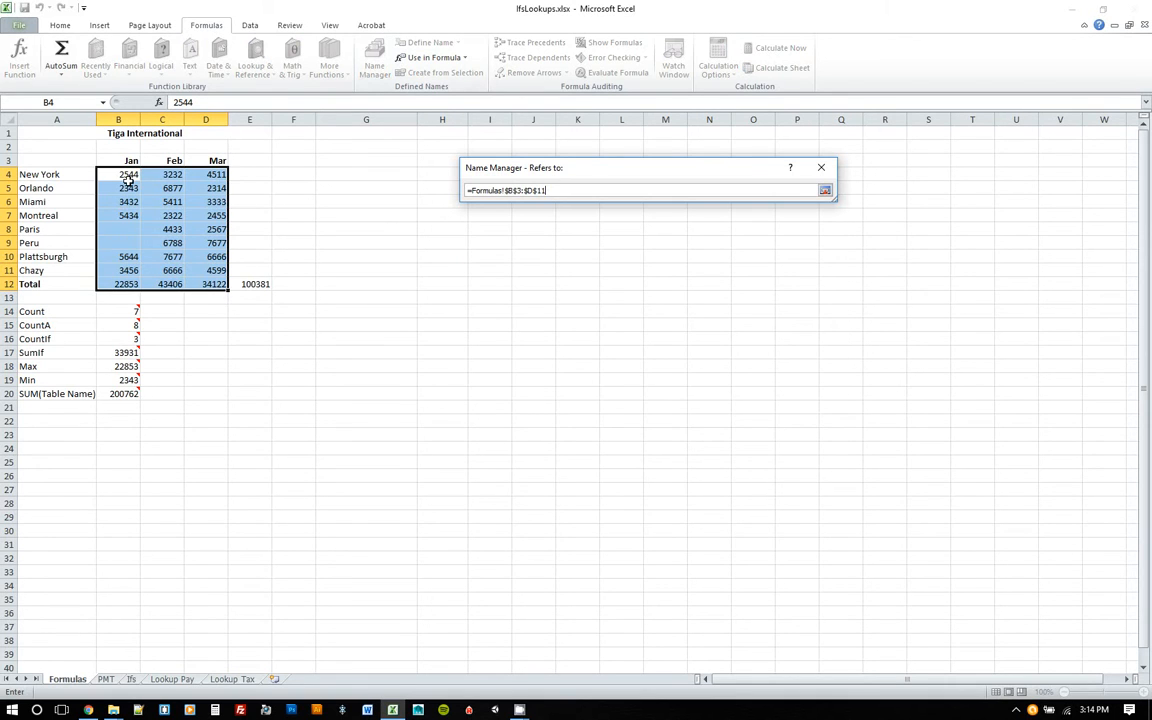
{"action": "left_click_drag", "start_coordinate": [126, 174], "coordinate": [214, 271]}
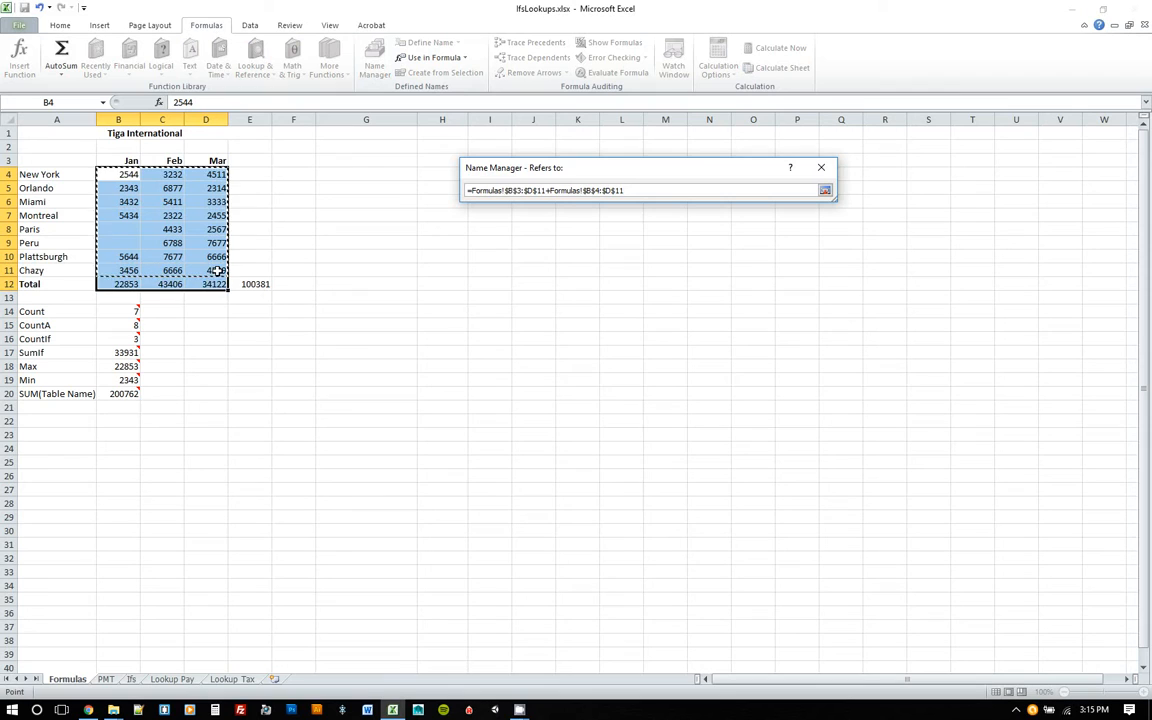
{"action": "left_click", "coordinate": [633, 190]}
{"action": "left_click_drag", "start_coordinate": [633, 190], "coordinate": [488, 191]}
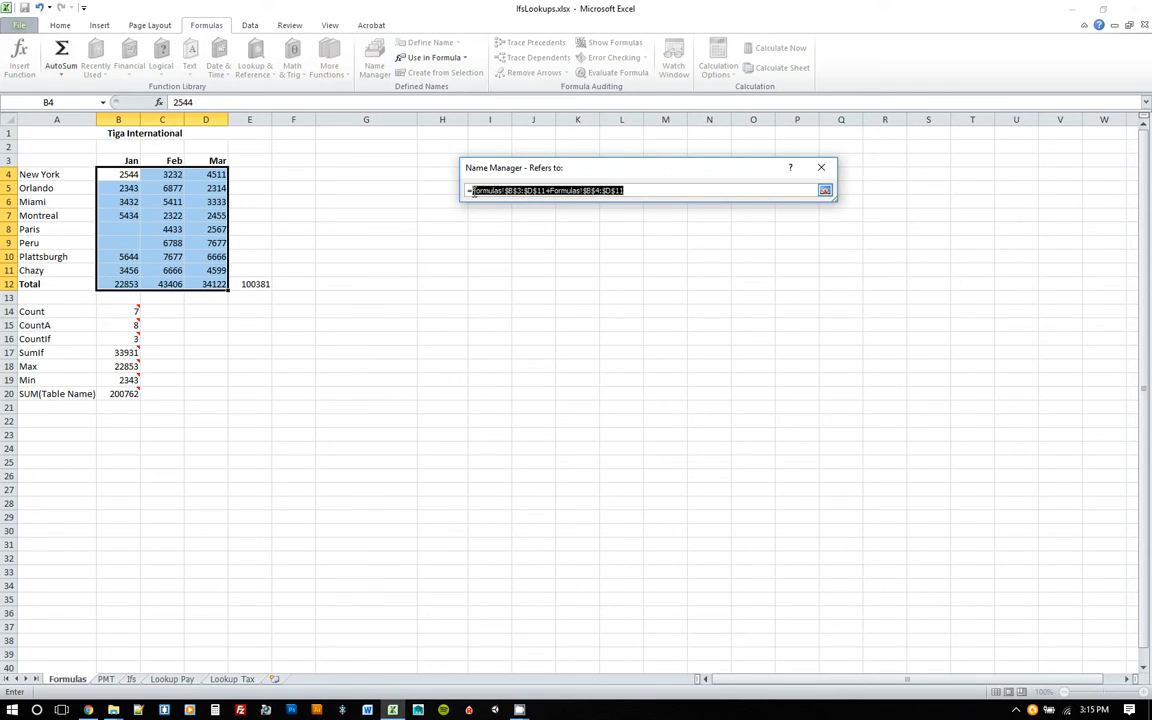
{"action": "key", "text": "BackSpace"}
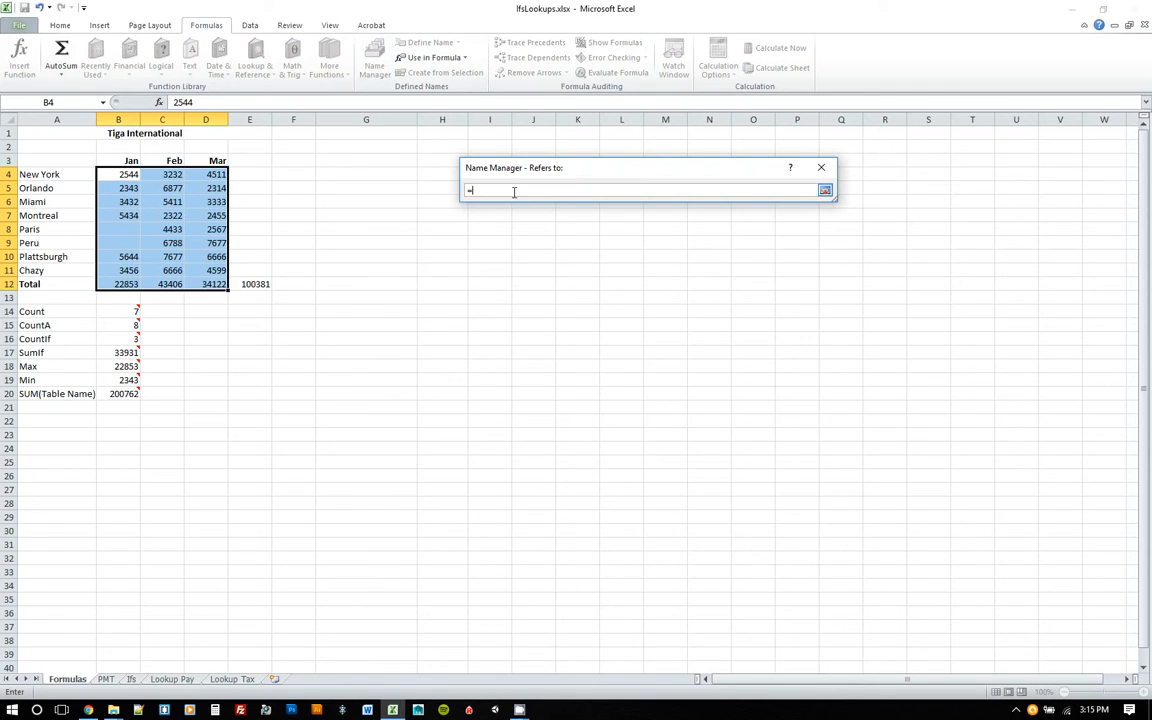
- Set the Tiga name's reference to =Formulas!$B$4:$D$11, save the change and close the Name Manager
{"action": "left_click", "coordinate": [131, 174]}
{"action": "left_click_drag", "start_coordinate": [131, 174], "coordinate": [211, 268]}
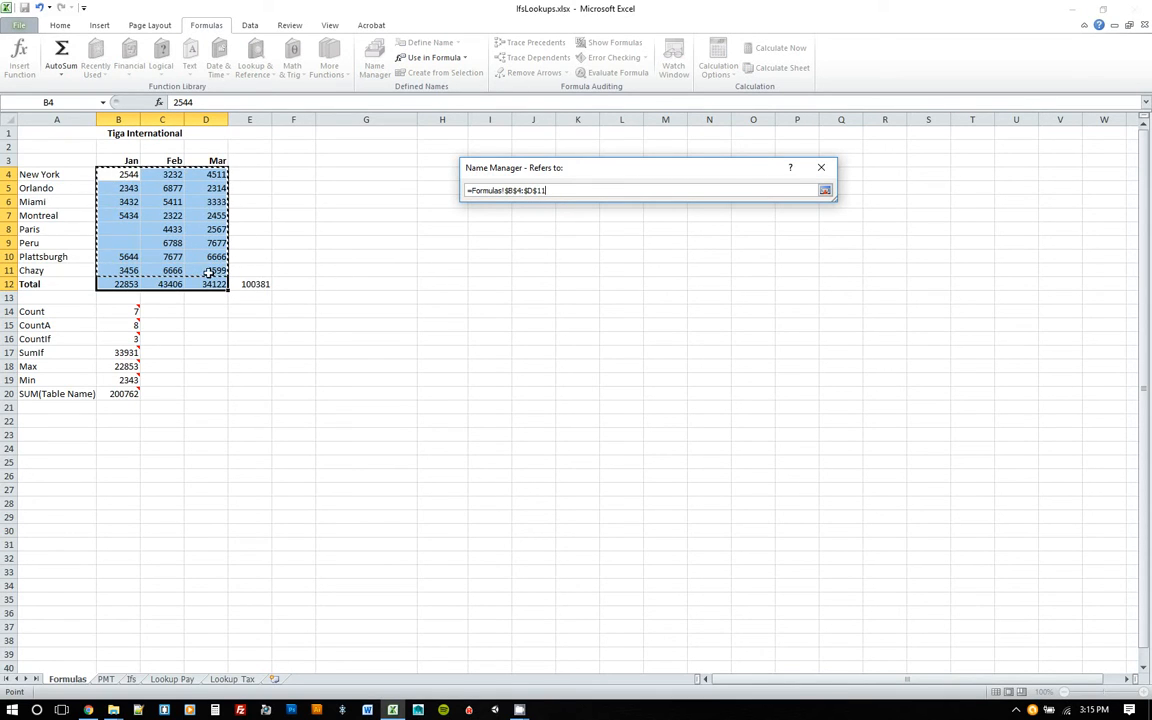
{"action": "left_click", "coordinate": [825, 190]}
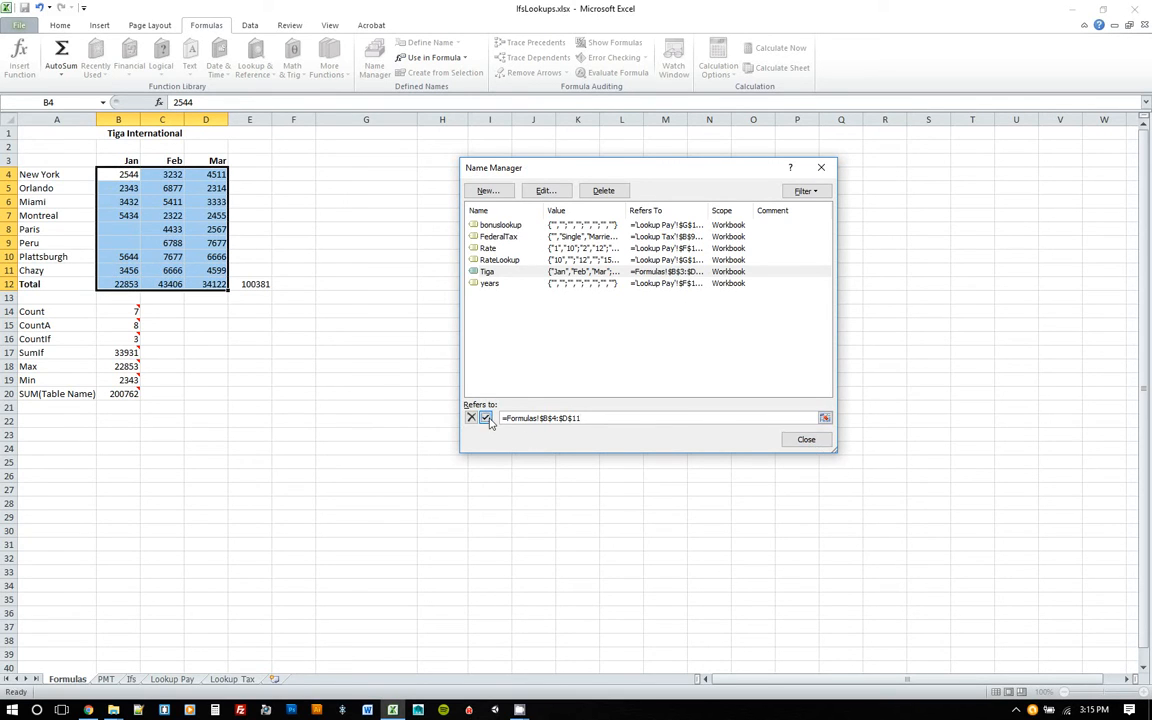
{"action": "left_click", "coordinate": [486, 418]}
{"action": "left_click", "coordinate": [806, 440]}
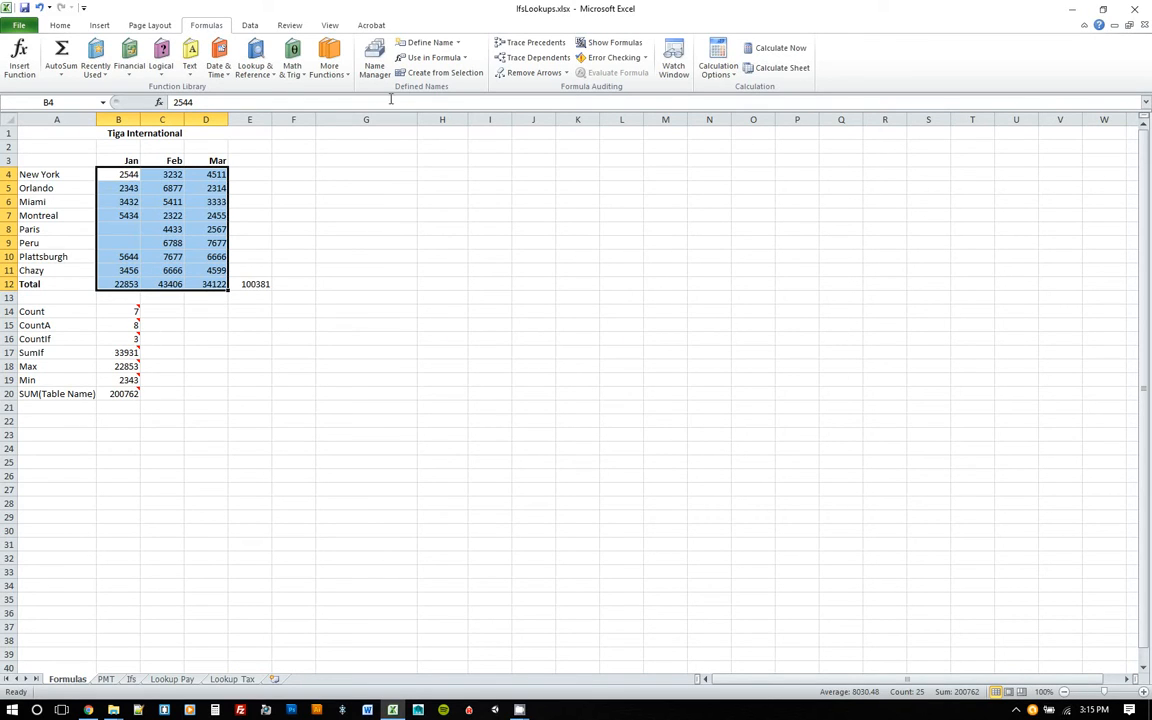
- Replace the formula in the SUM(Table Name) result cell B20 with =sum(Tiga)
{"action": "left_click", "coordinate": [159, 392]}
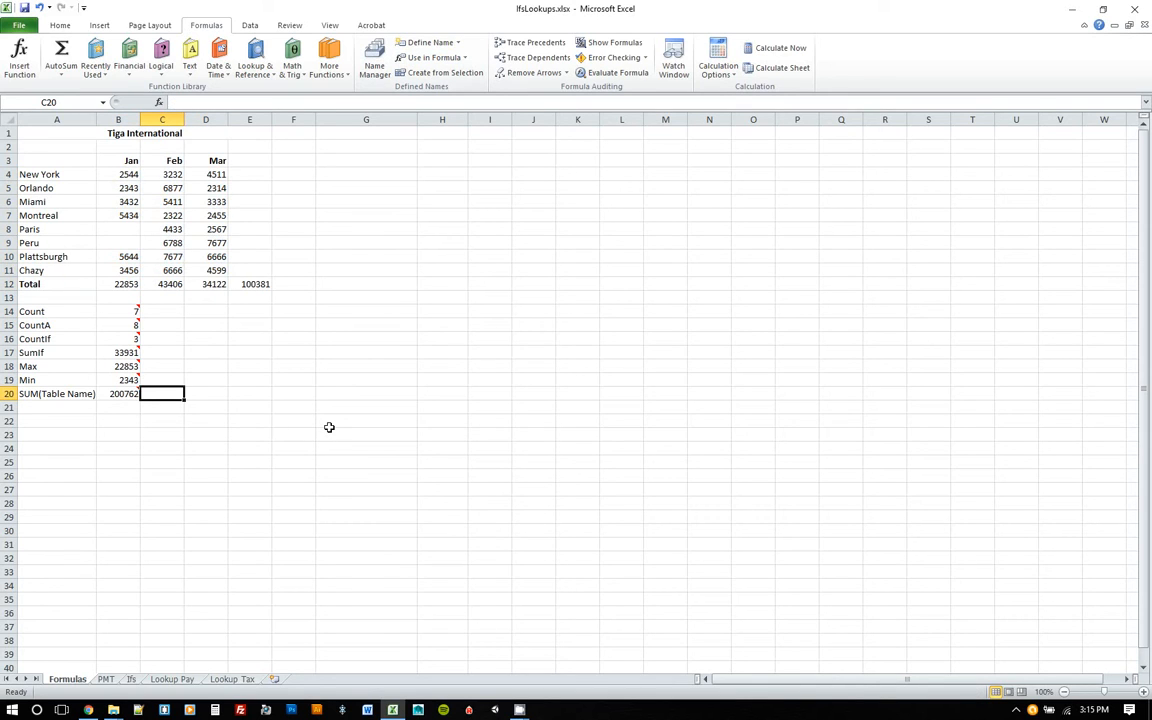
{"action": "key", "text": "Left"}
{"action": "key", "text": "Delete"}
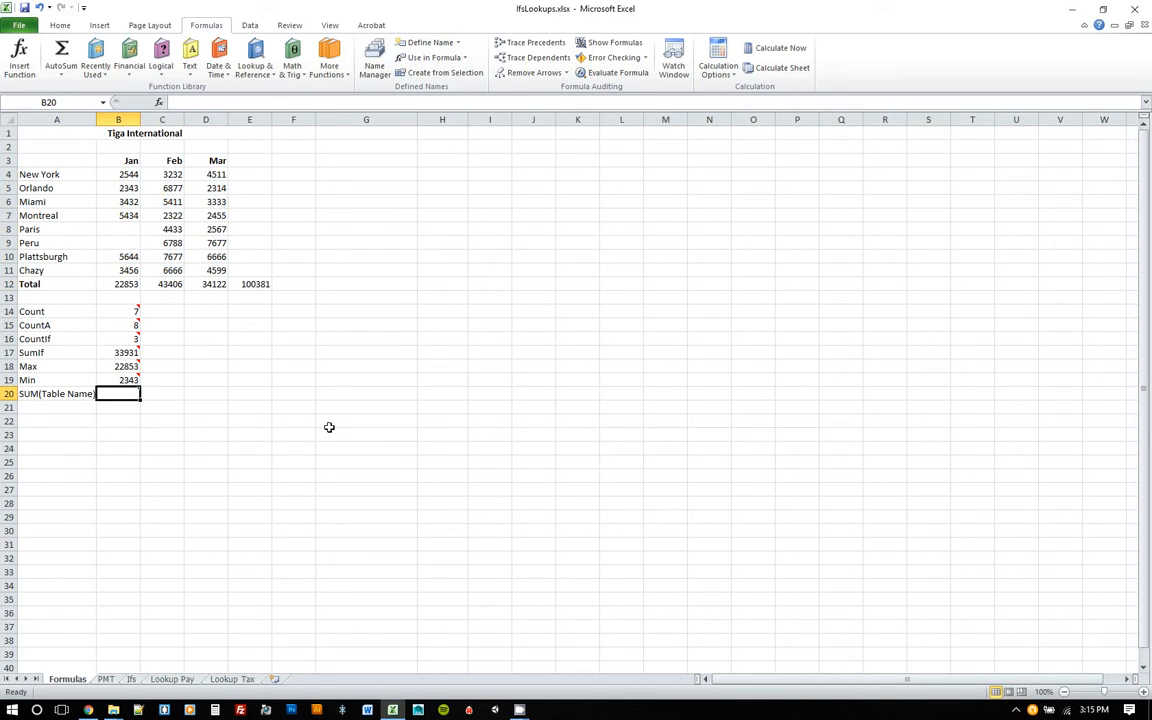
{"action": "type", "text": "=sum("}
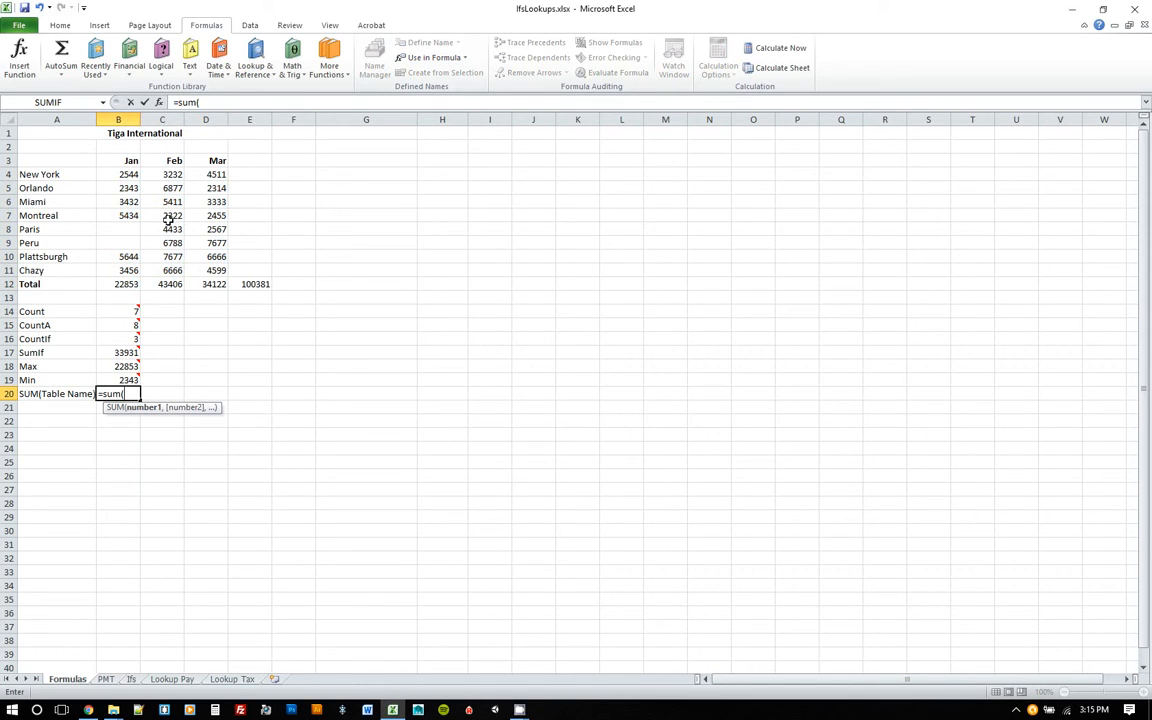
{"action": "left_click_drag", "start_coordinate": [112, 172], "coordinate": [216, 272]}
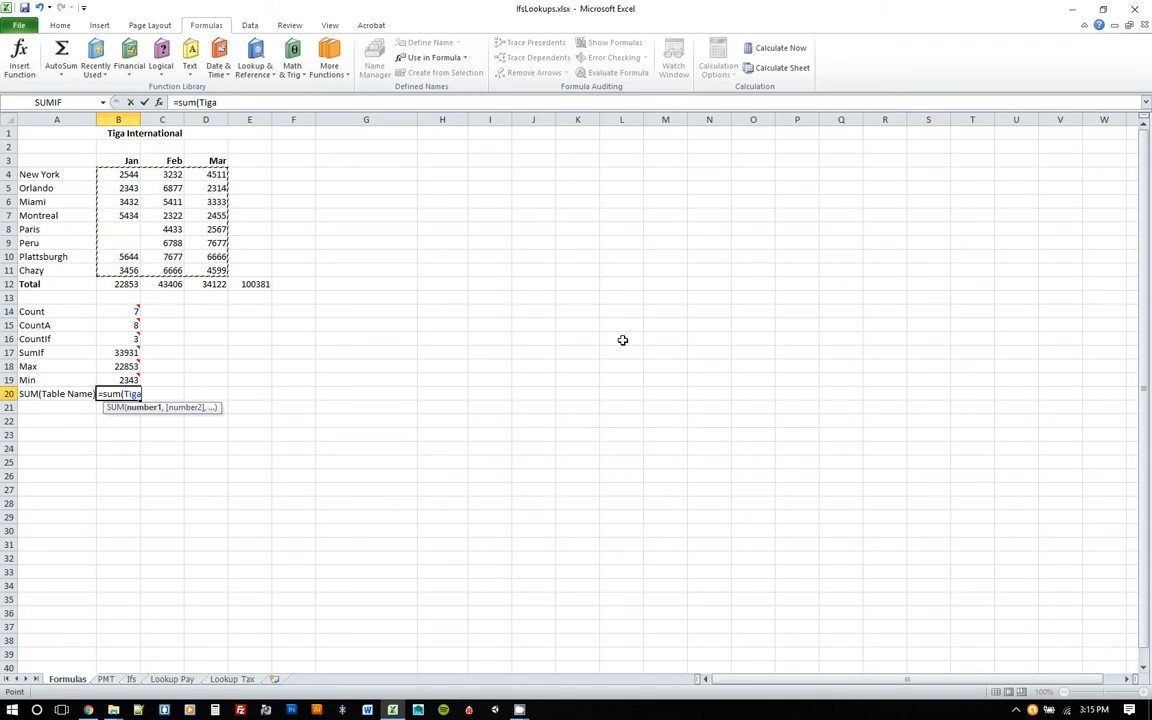
{"action": "type", "text": ")"}
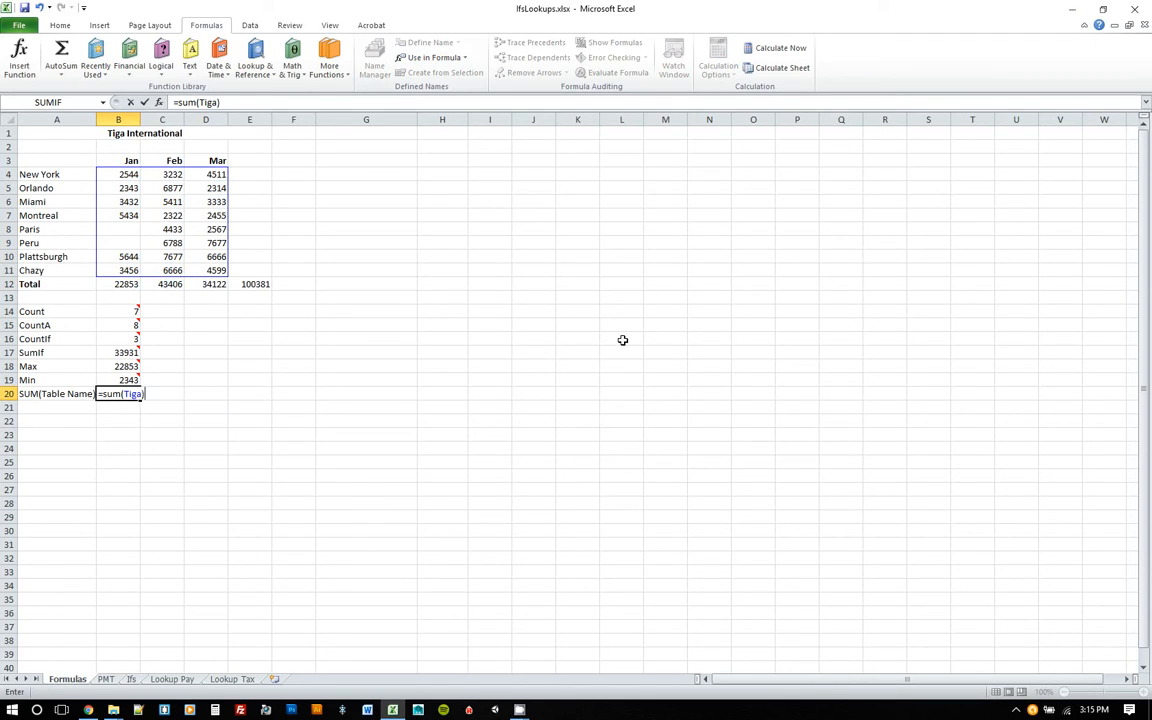
{"action": "mouse_move", "coordinate": [133, 393]}
{"action": "key", "text": "Return"}
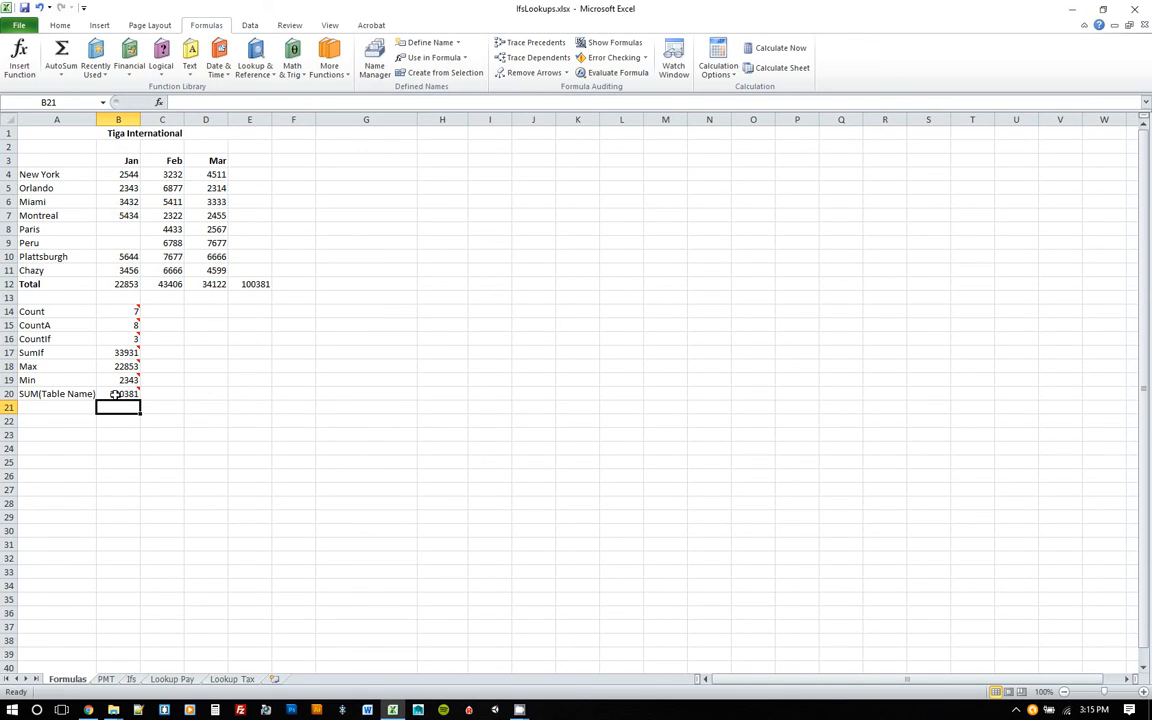
- Compare the monthly totals in B12:D12 and the grand total in E12 with the named-range sum in B20
{"action": "left_click", "coordinate": [120, 284]}
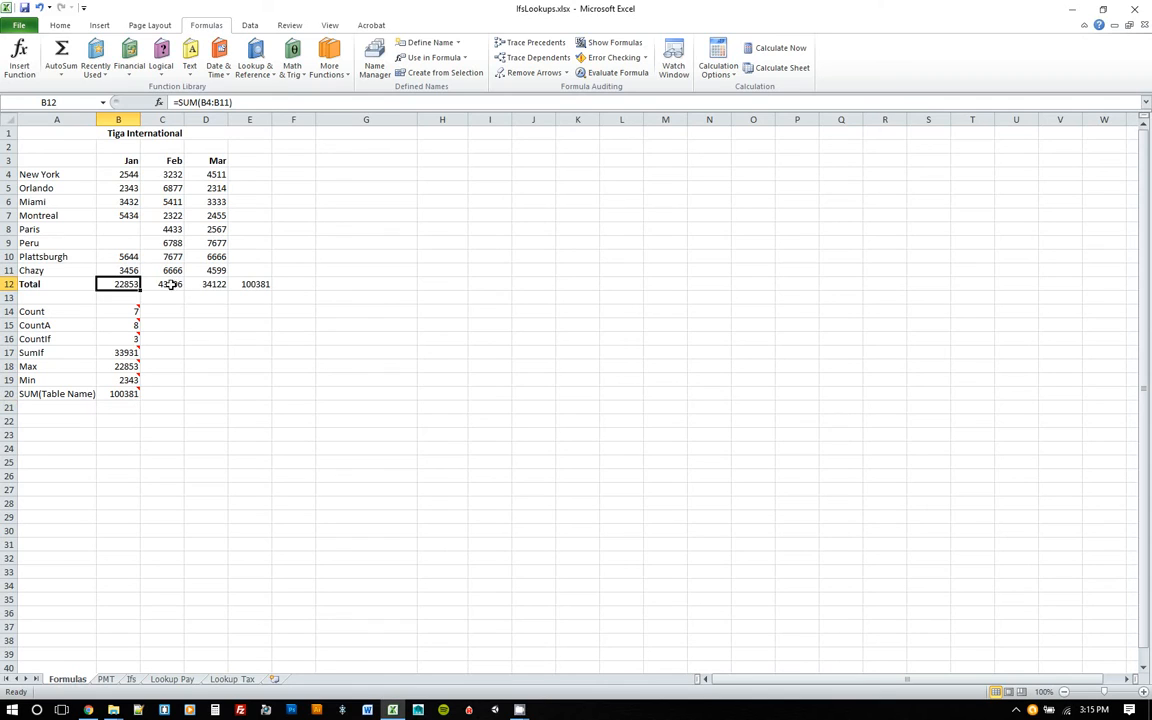
{"action": "left_click", "coordinate": [155, 284]}
{"action": "left_click", "coordinate": [199, 284]}
{"action": "left_click_drag", "start_coordinate": [130, 284], "coordinate": [189, 284]}
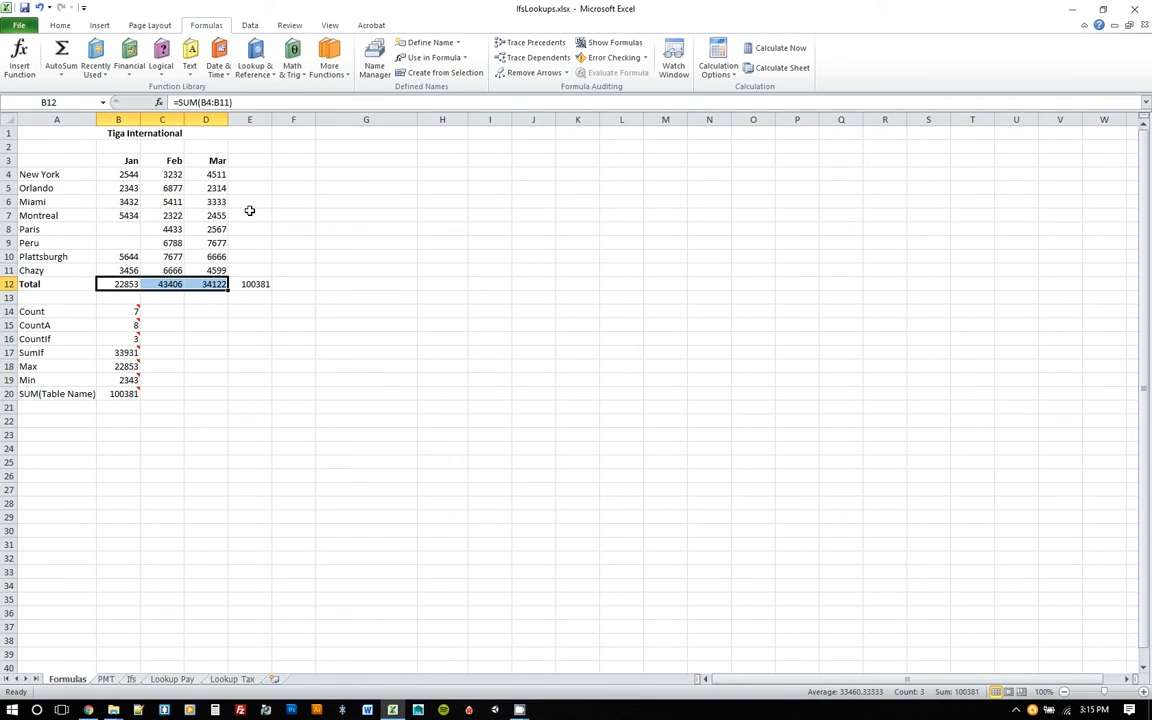
{"action": "left_click", "coordinate": [262, 285]}
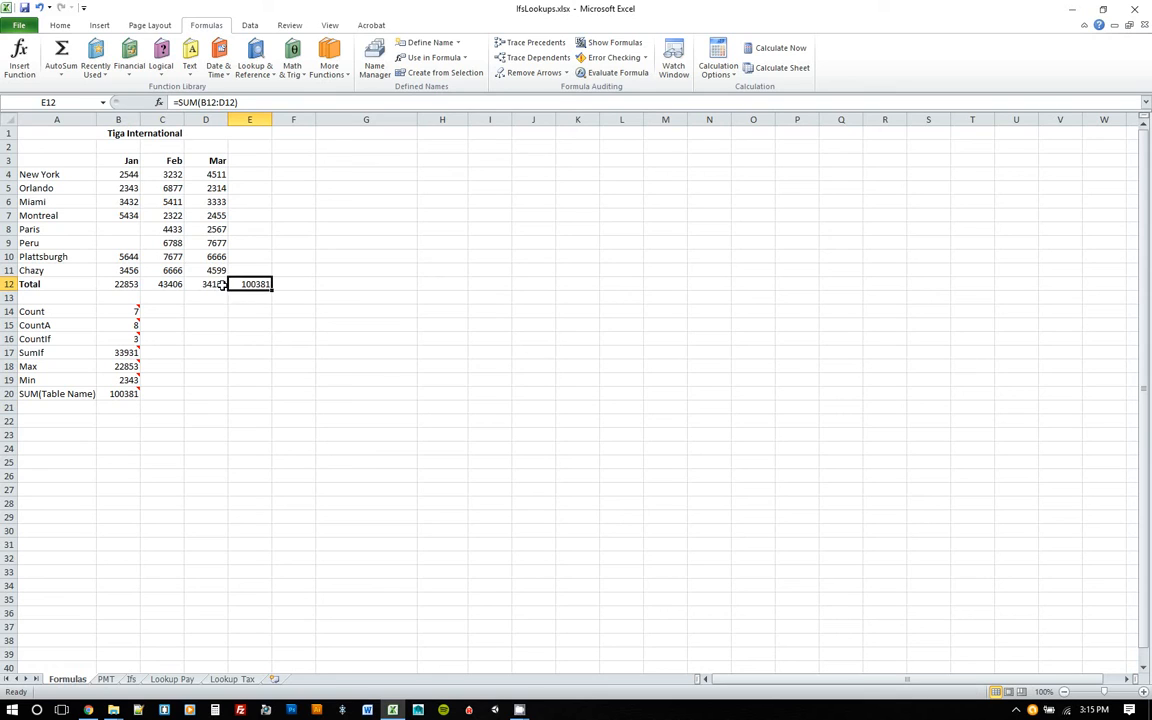
{"action": "left_click_drag", "start_coordinate": [212, 284], "coordinate": [110, 284]}
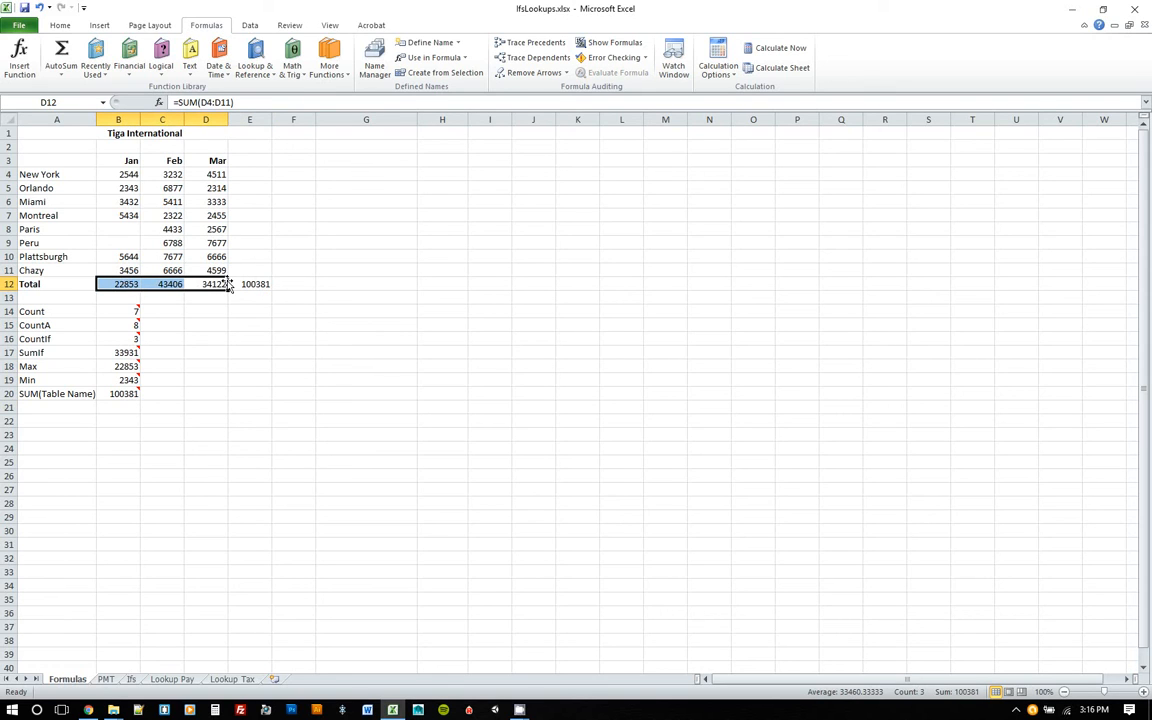
{"action": "left_click", "coordinate": [262, 284]}
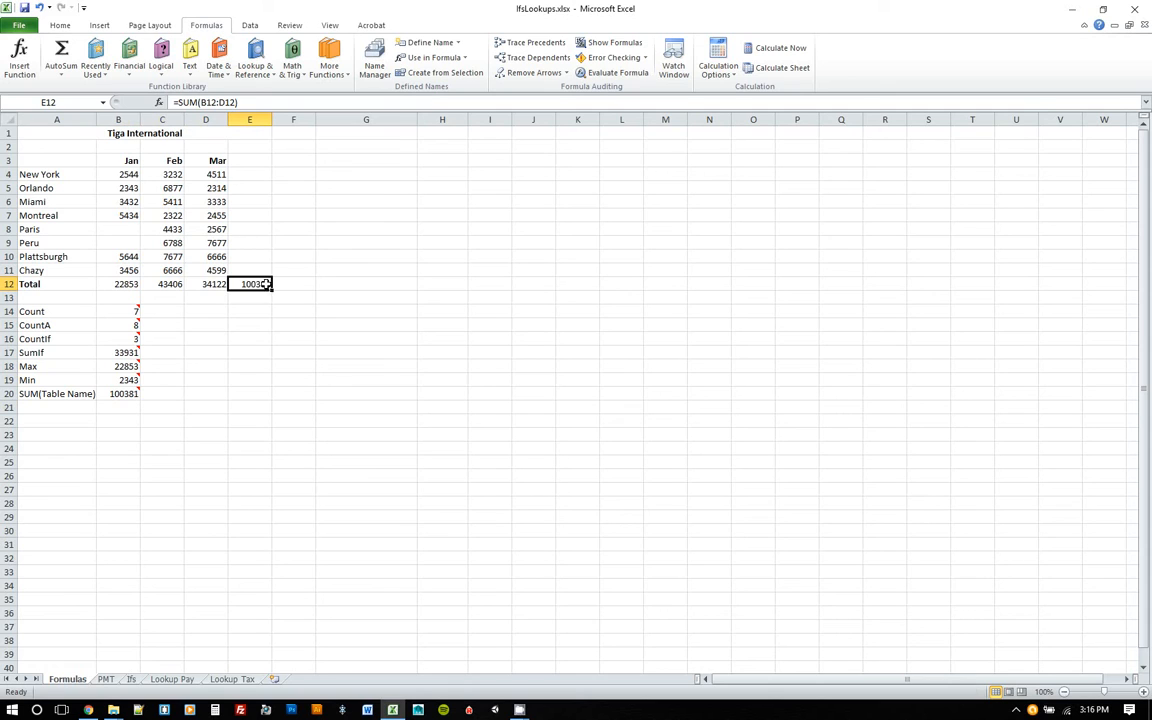
{"action": "left_click", "coordinate": [121, 393]}
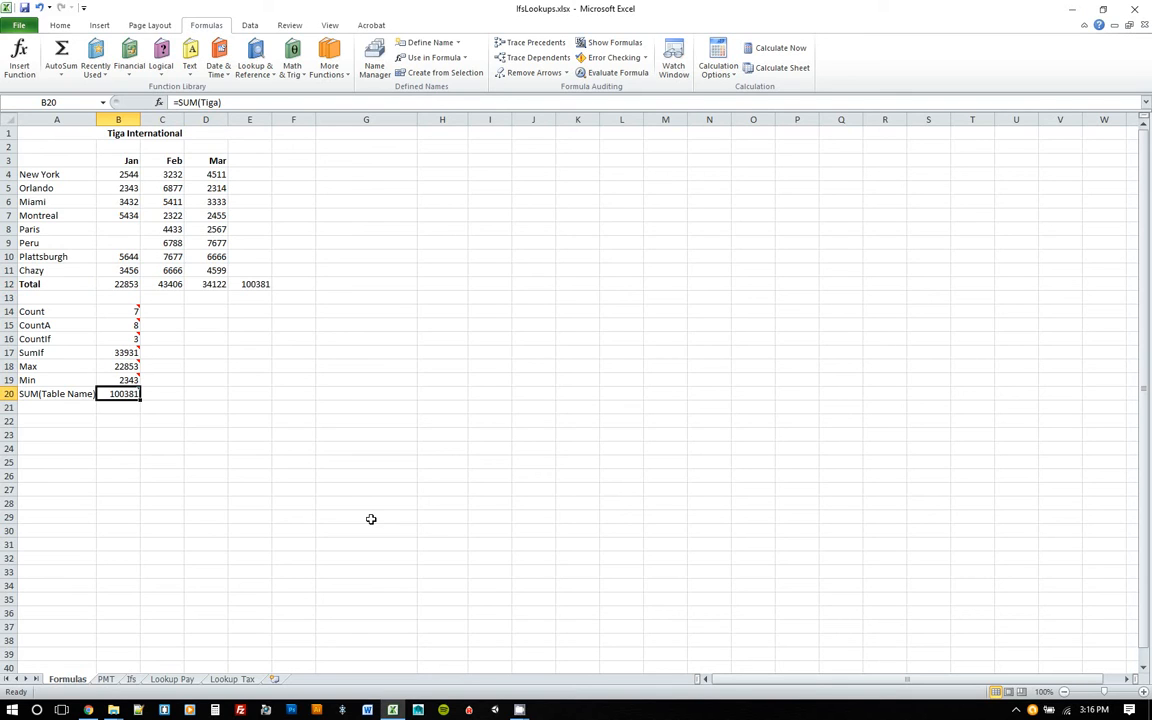
{"action": "left_click", "coordinate": [44, 407]}
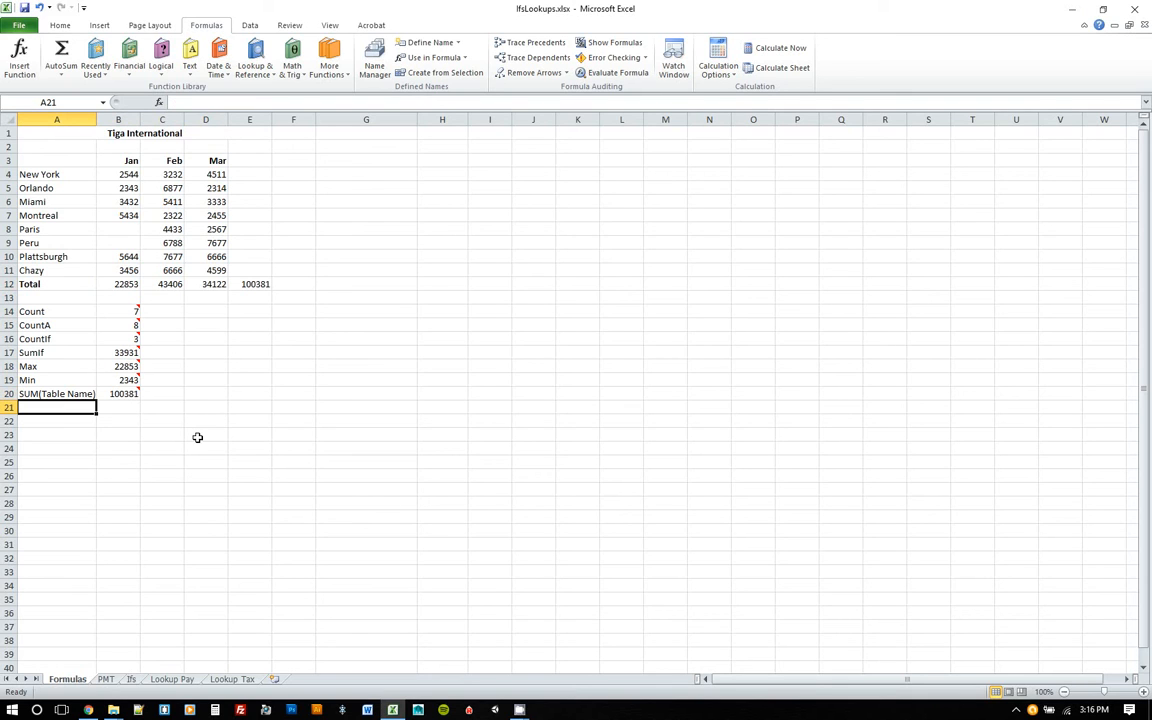